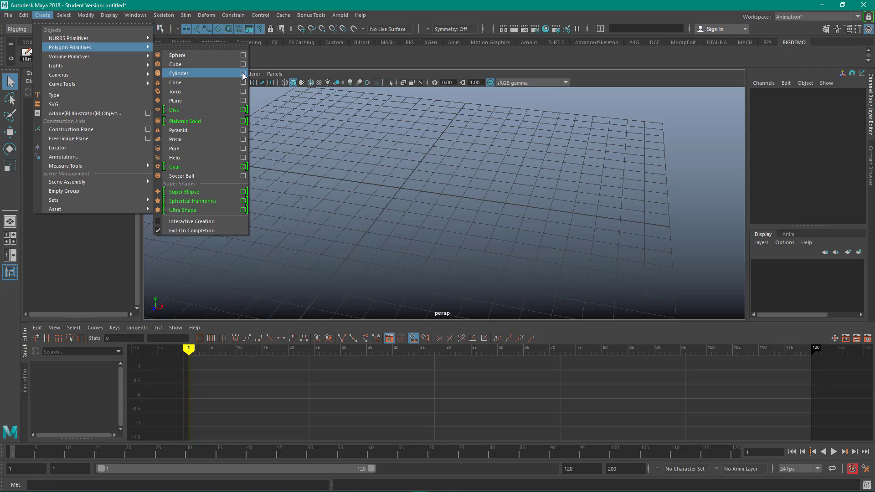
Open the Polygon Cube Options from the RIGDEMO shelf shortcut and close them again without creating a cube
left_click(269, 57)
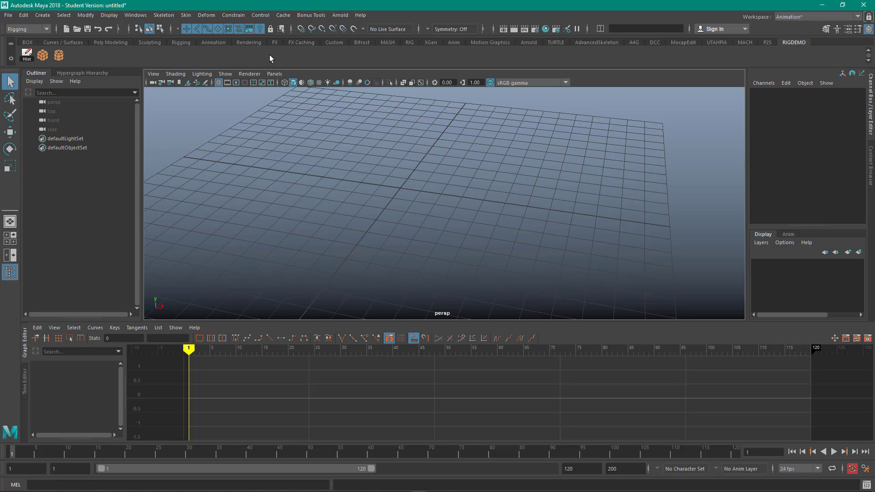
double_click(42, 55)
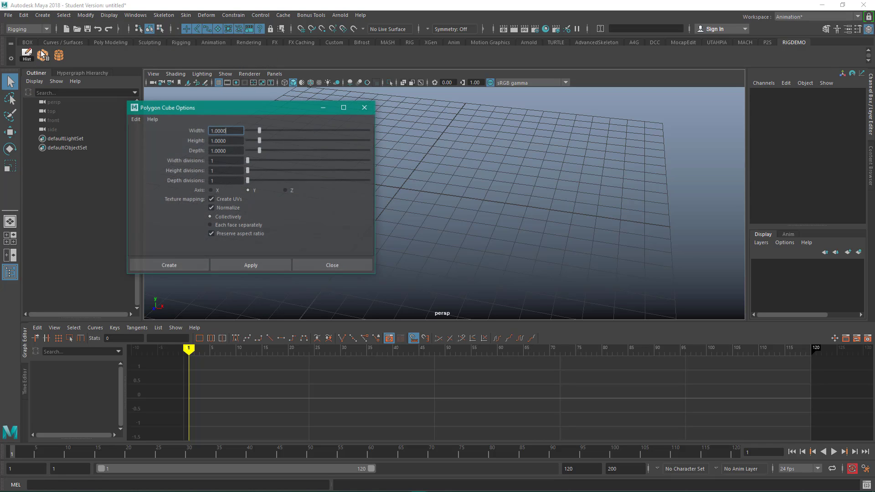
left_click(364, 109)
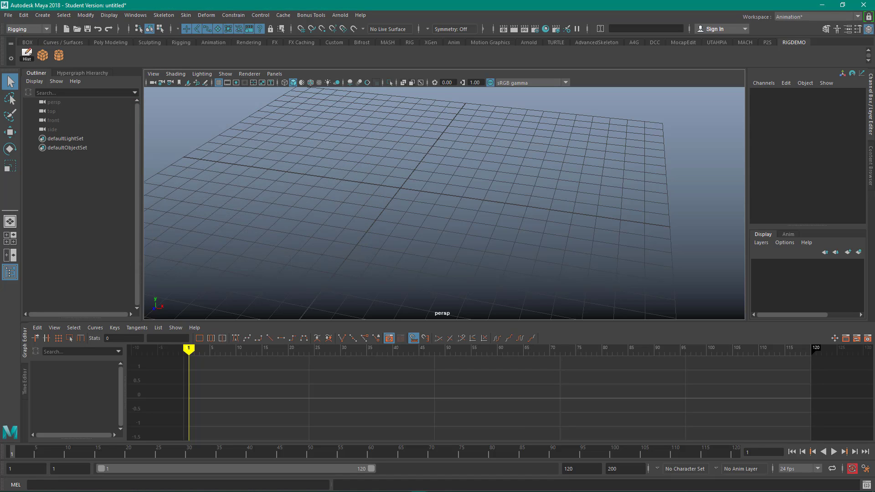
Add shortcuts for the EP Curve Tool options and Select Hierarchy to the RIGDEMO shelf
left_click(42, 15)
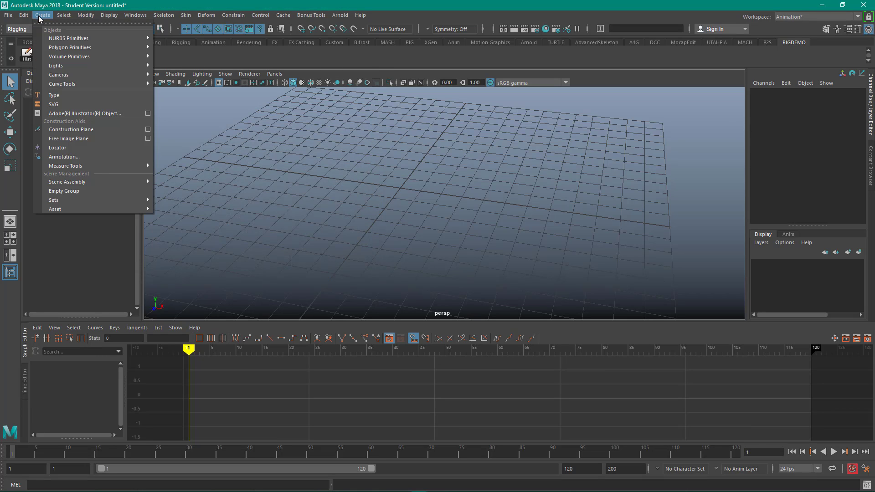
mouse_move(56, 86)
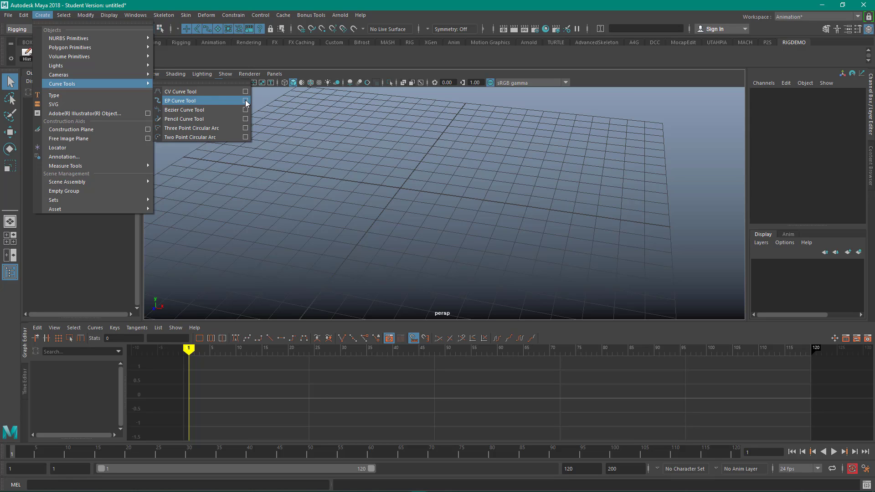
left_click(222, 59)
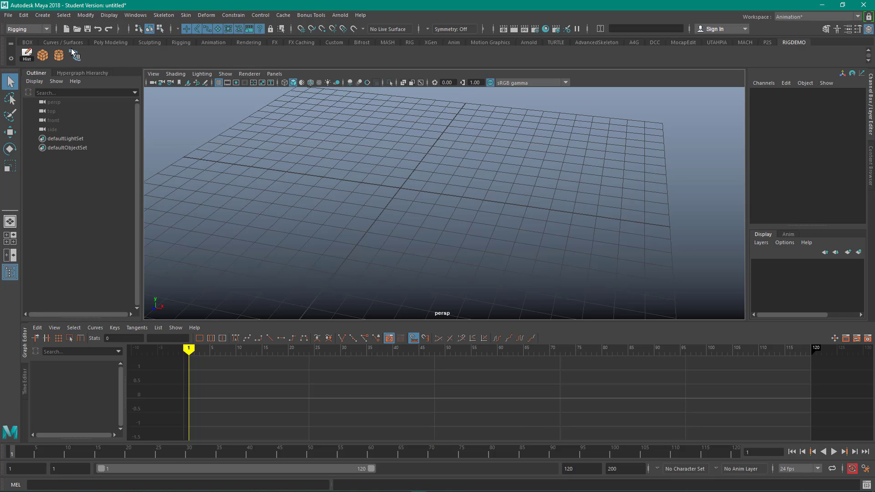
left_click(66, 17)
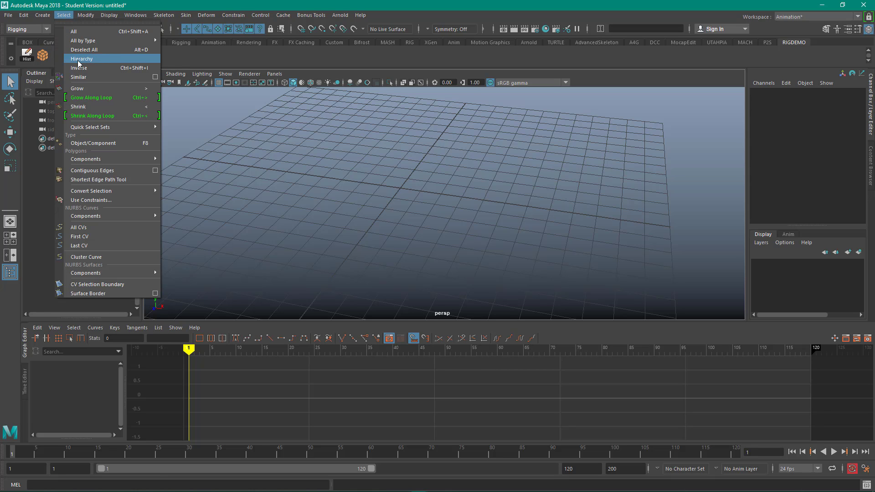
left_click(176, 53)
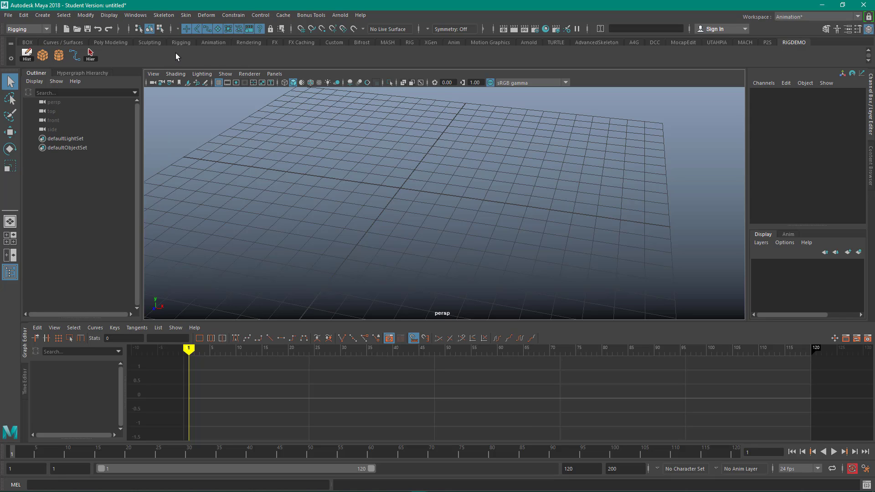
Add shortcuts for Freeze Transformations, Reset Transformations and Center Pivot to the RIGDEMO shelf
left_click(81, 16)
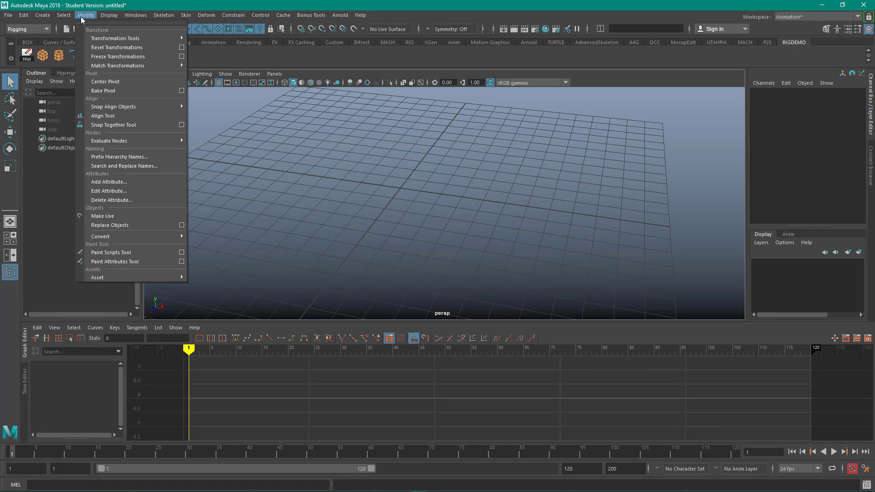
mouse_move(84, 16)
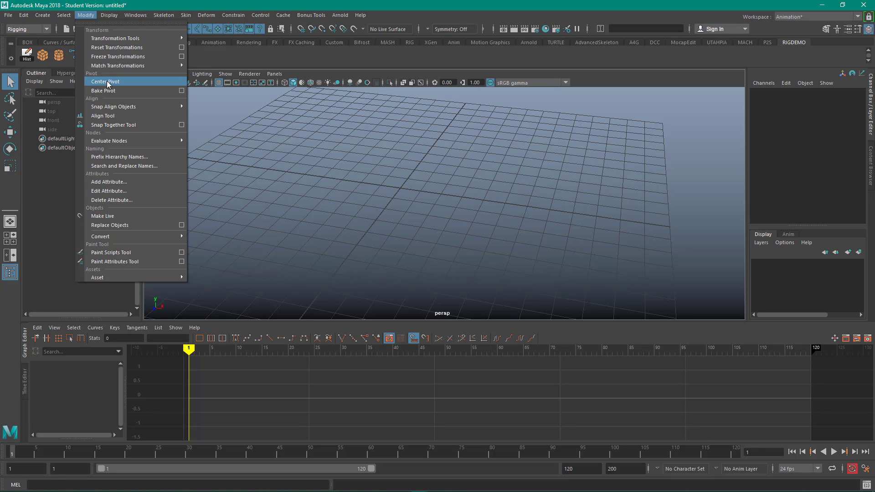
left_click(206, 58)
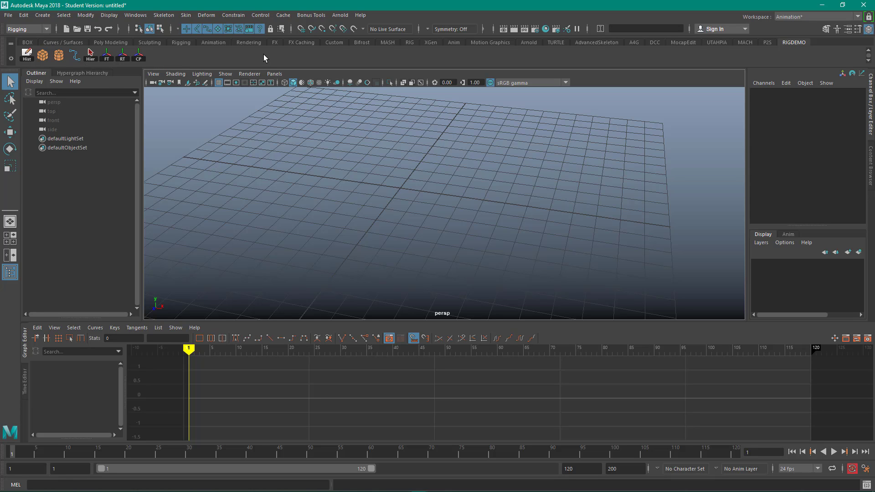
Create an empty group at the origin and select it in the Outliner
left_click(43, 16)
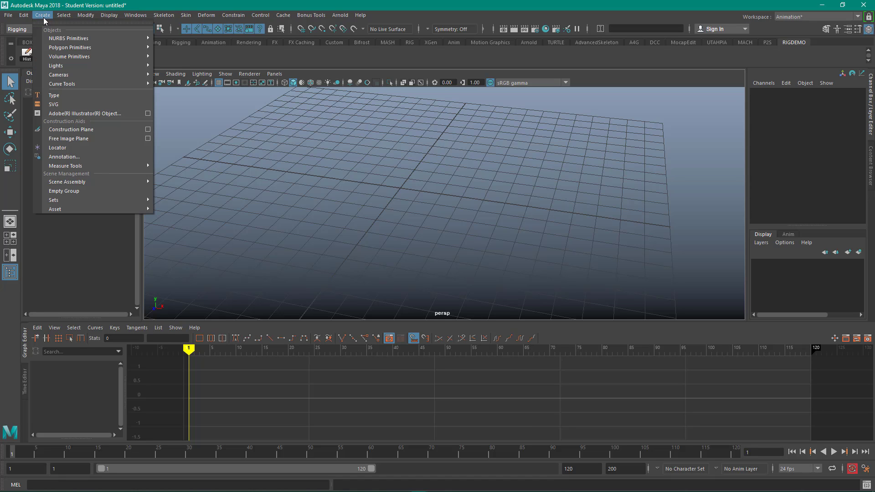
left_click(78, 191)
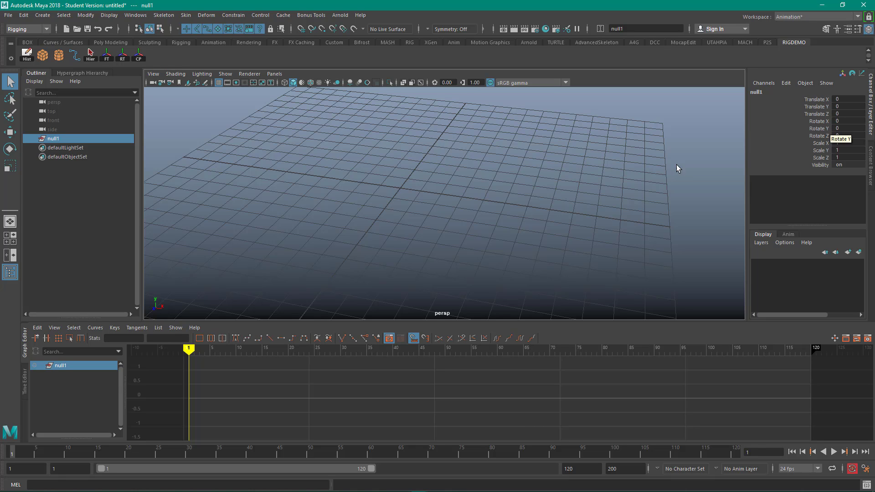
left_click(44, 117)
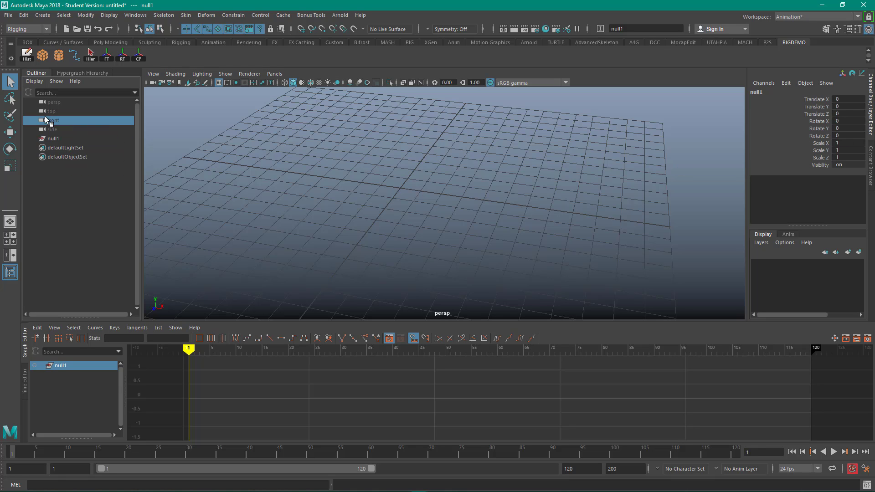
left_click(53, 138)
Move the empty group to about X 3.7, Y 1.8, Z -2.6 and rotate it freely around all three axes
key("w")
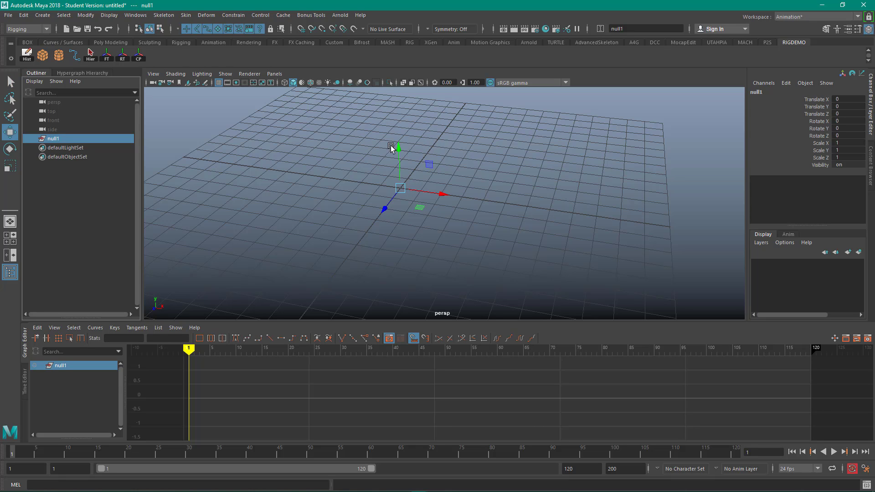
left_click_drag(400, 167, 399, 132)
left_click_drag(433, 163, 508, 185)
key("e")
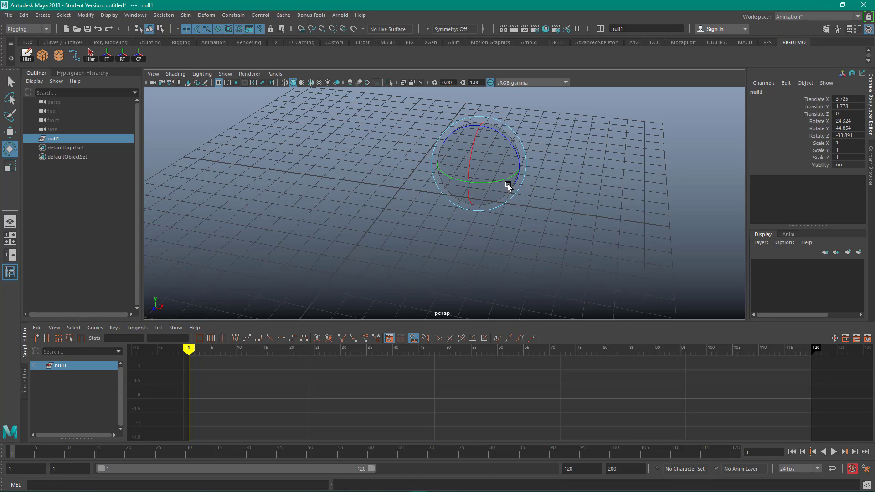
left_click_drag(472, 153, 497, 173)
key("w")
left_click_drag(468, 182, 477, 158)
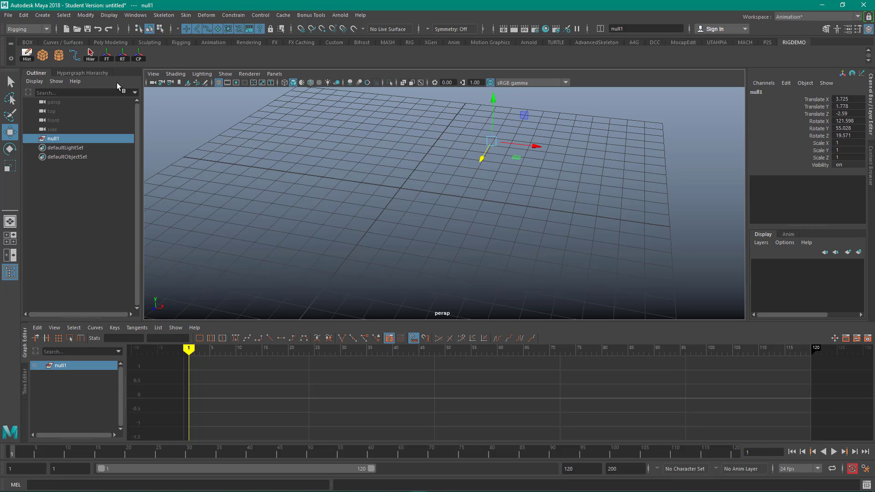
Reset the empty group's transformations, repeating the reset after a small upward move, and deselect the group
left_click(123, 55)
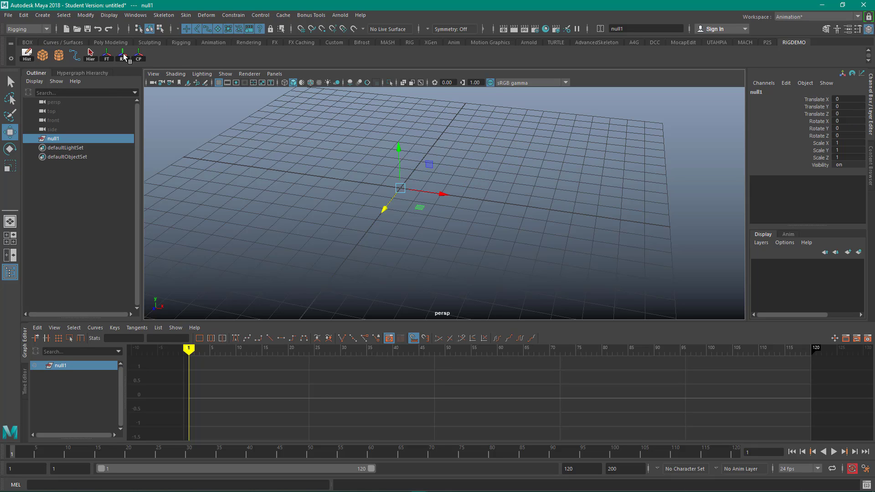
left_click_drag(401, 187, 400, 156)
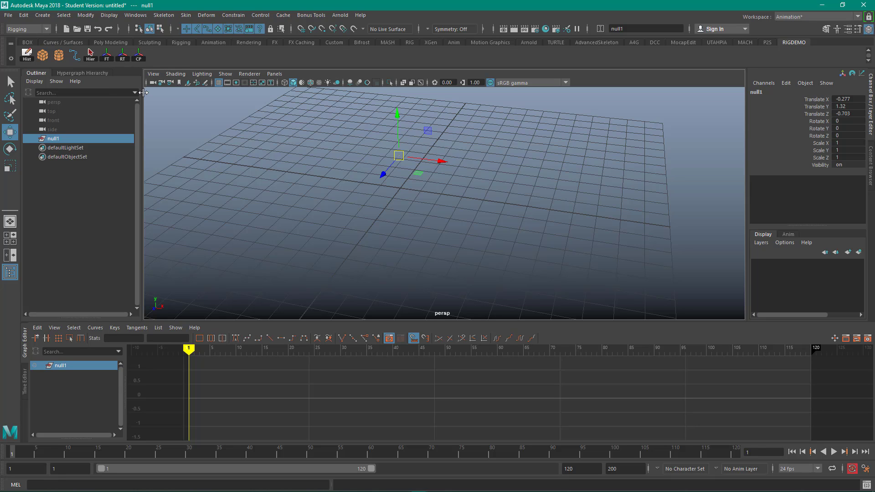
left_click(123, 58)
left_click(472, 178)
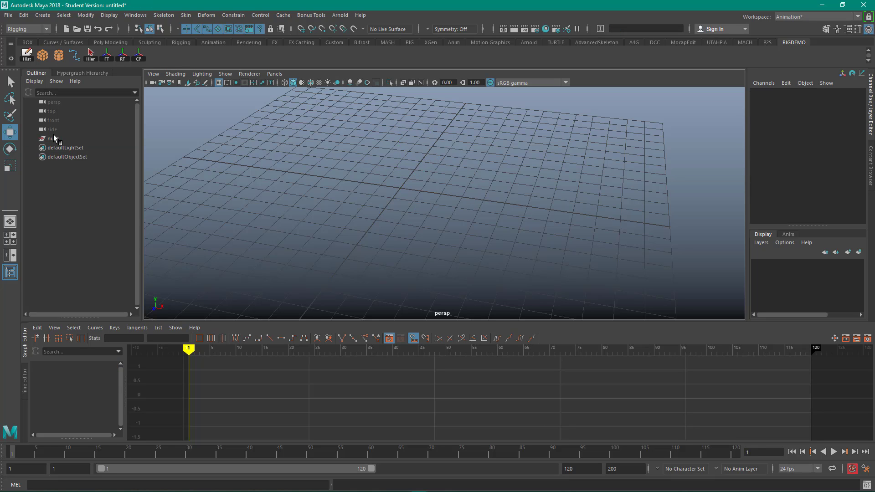
Create a polygon cube at the origin using the reset default cube options
double_click(42, 52)
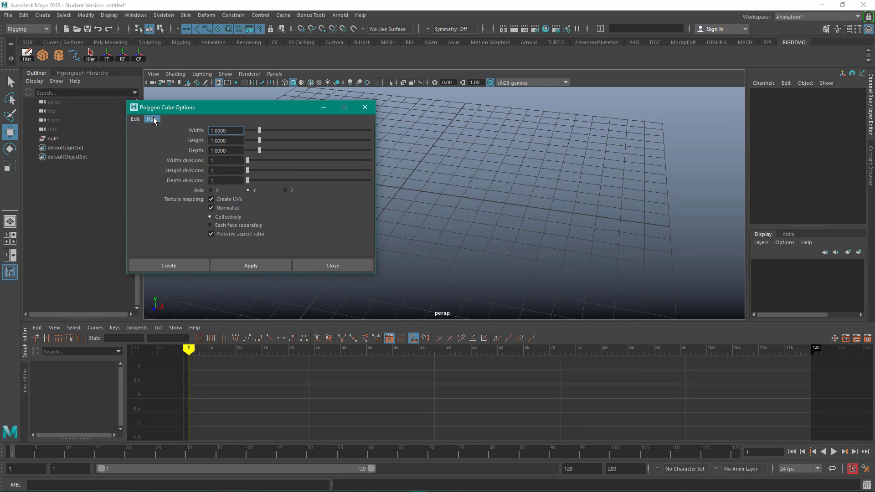
left_click(138, 120)
left_click(155, 137)
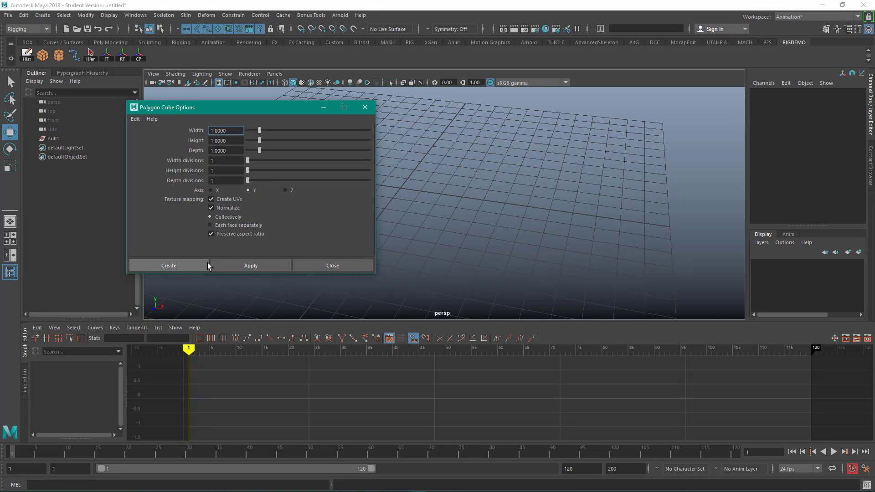
left_click(173, 266)
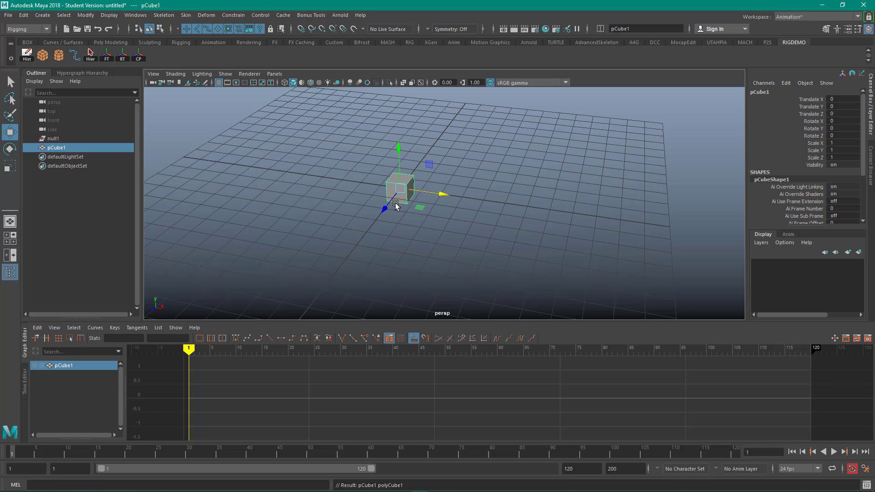
right_click_drag(378, 185, 472, 196, "alt")
mouse_move(428, 195)
middle_mouse_down("alt")
mouse_move(412, 190)
mouse_move(433, 200)
middle_mouse_up("alt")
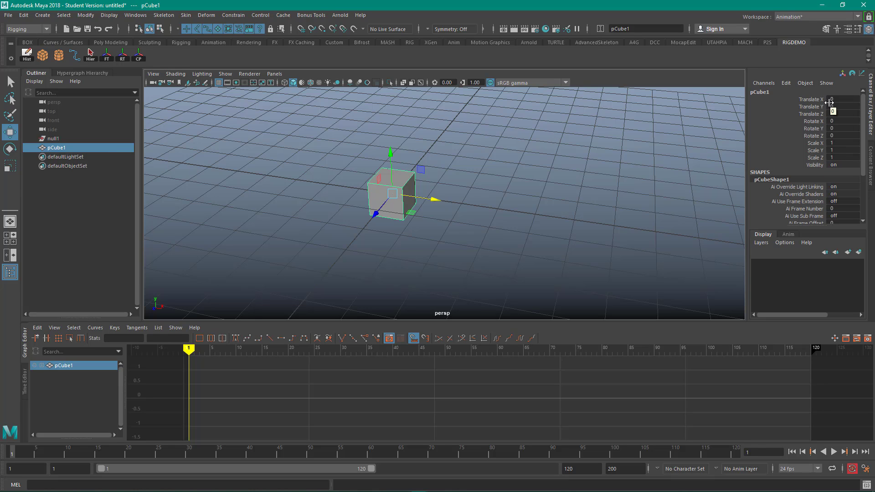
Compare the channels of the empty group and the cube, and open the Attribute Editor for the cube beside it
left_click(63, 138)
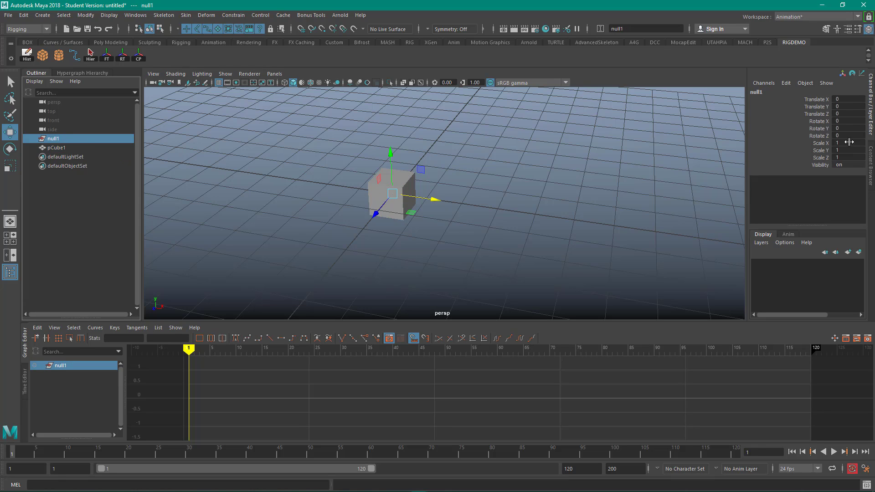
left_click(55, 147)
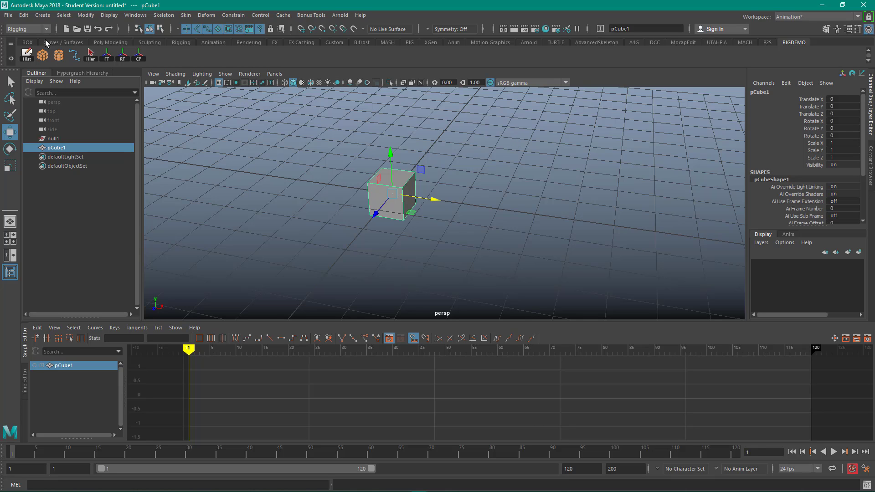
left_click(135, 15)
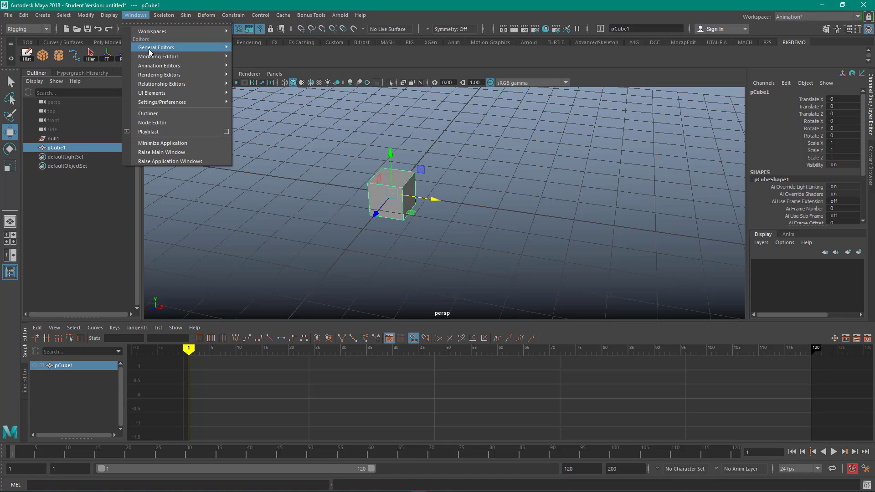
mouse_move(148, 48)
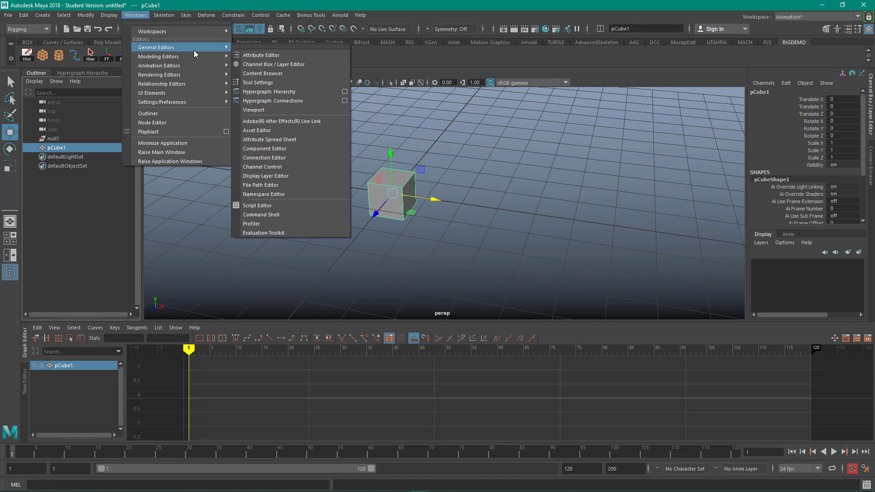
left_click(298, 56)
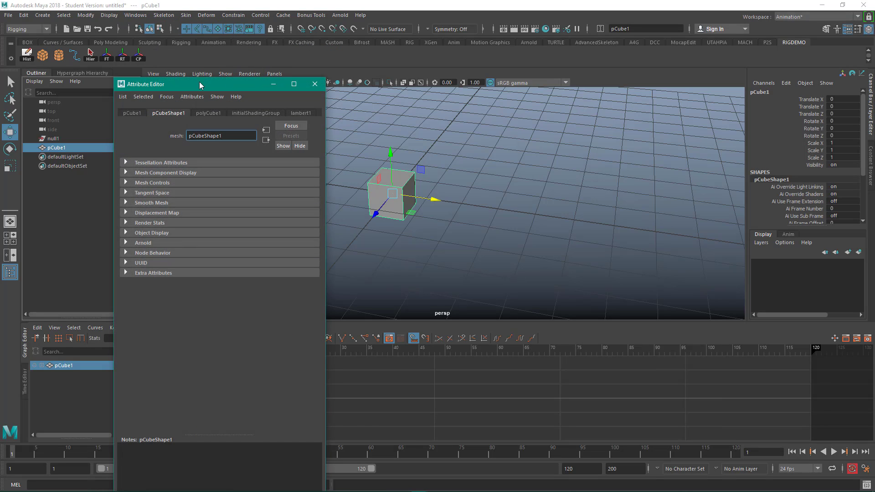
mouse_move(200, 84)
left_mouse_down()
mouse_move(300, 66)
mouse_move(305, 119)
mouse_move(218, 82)
left_mouse_up()
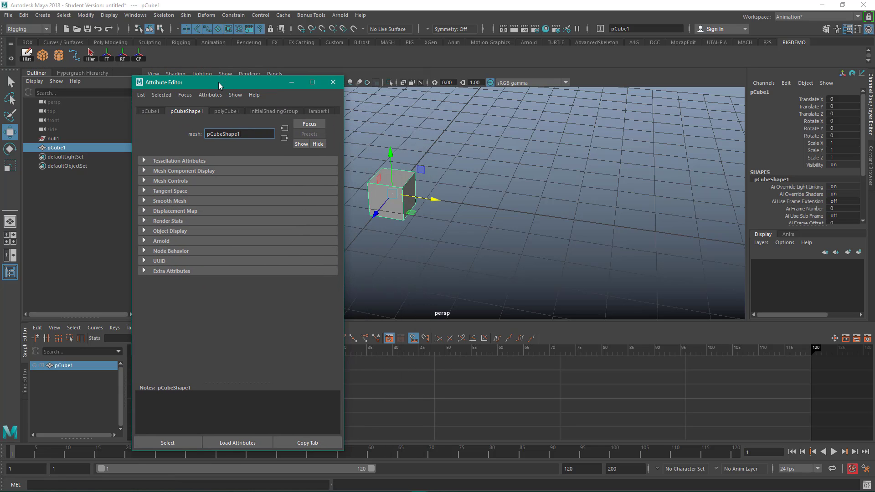
left_click(333, 83)
key("ctrl+a")
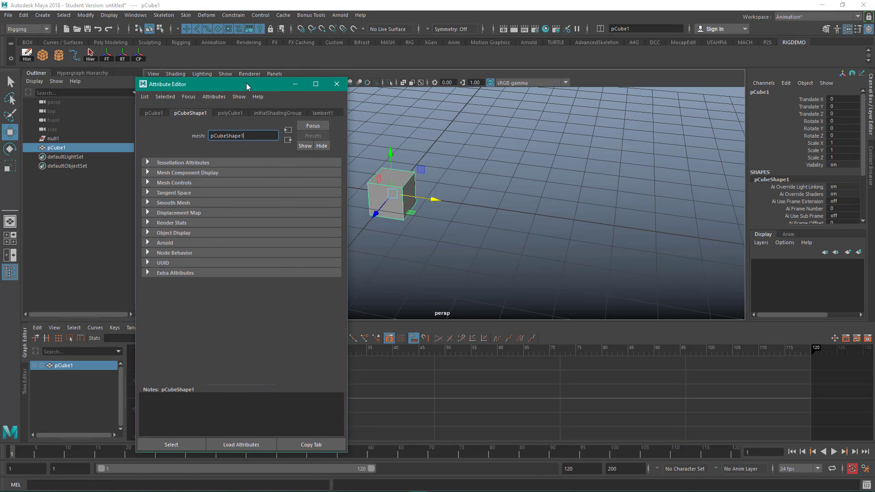
left_click_drag(246, 83, 622, 91)
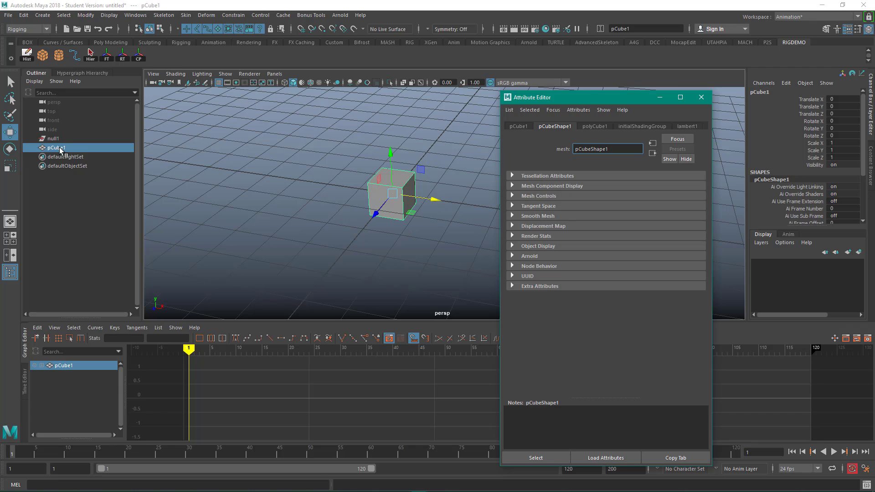
Examine the cube's transform, shape, polyCube1, initialShadingGroup and lambert1 nodes in the Attribute Editor, ending on the transform attributes
left_click(520, 127)
left_click(556, 125)
left_click(601, 125)
left_click(642, 126)
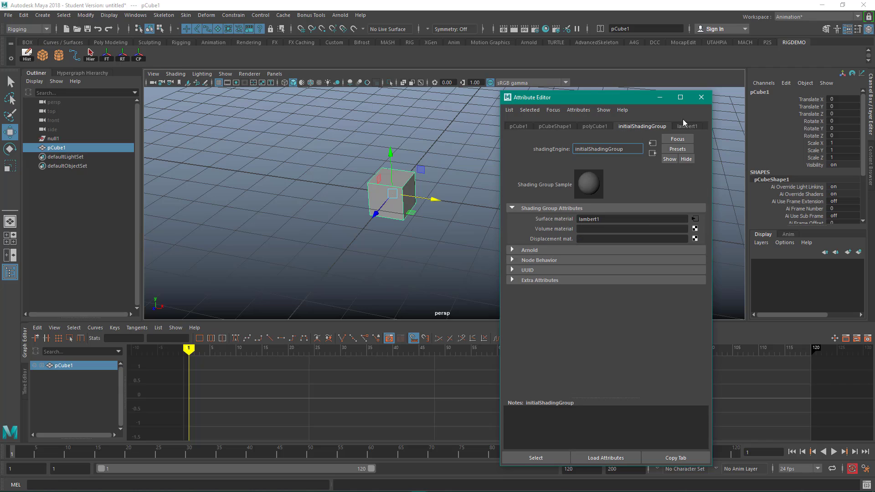
left_click(688, 126)
left_click(595, 125)
left_click(555, 128)
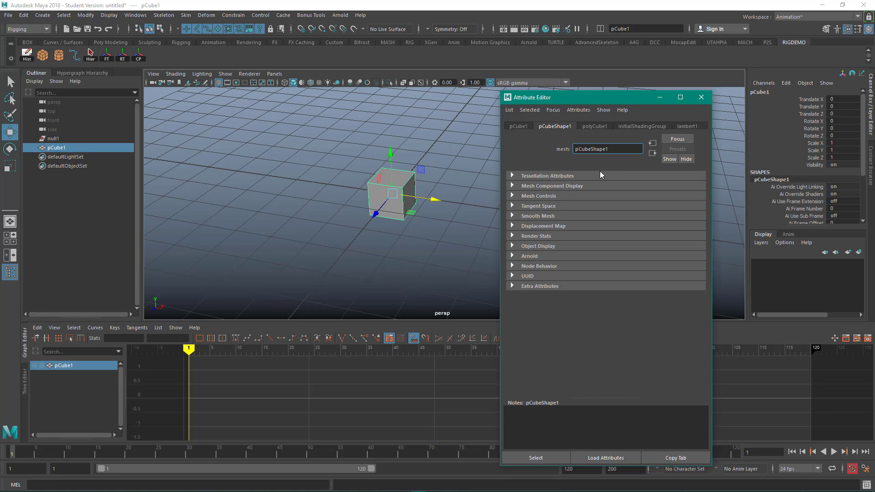
left_click(518, 127)
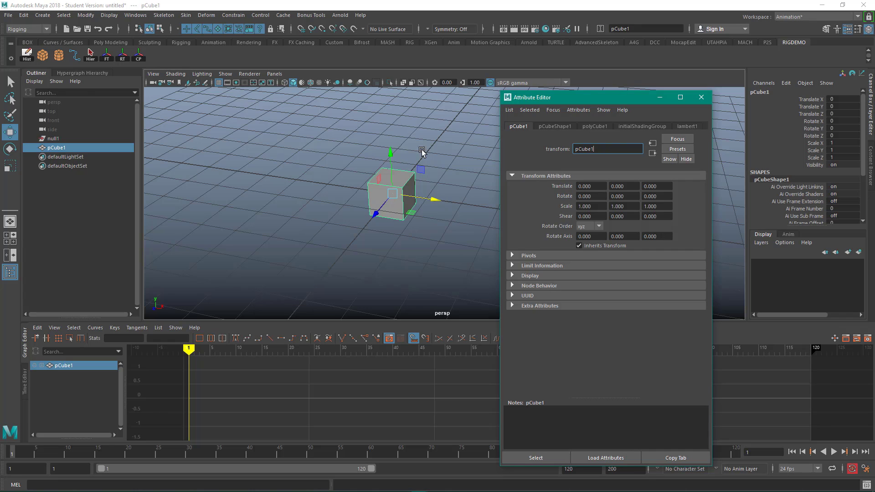
Close the Attribute Editor, move the cube to about X 2.532, Y 1.067, Z -1.192, and reset its transformations
key("ctrl+a")
left_click_drag(430, 200, 504, 210)
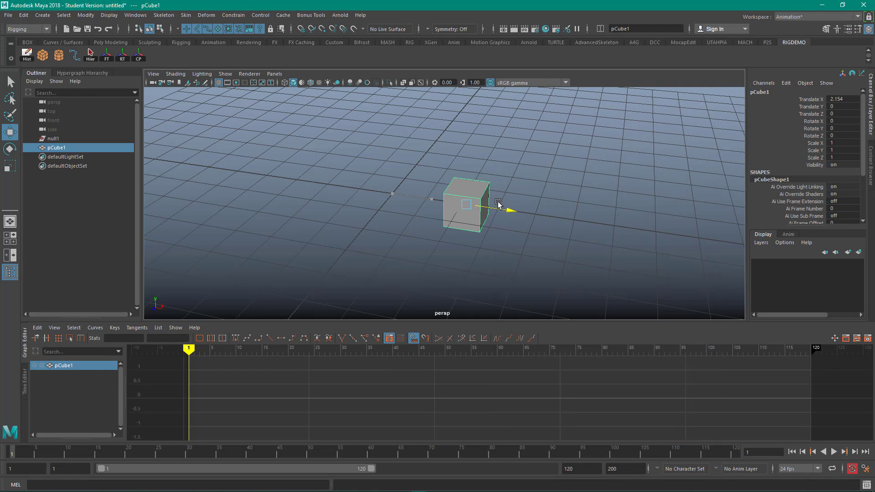
left_click_drag(466, 166, 464, 147)
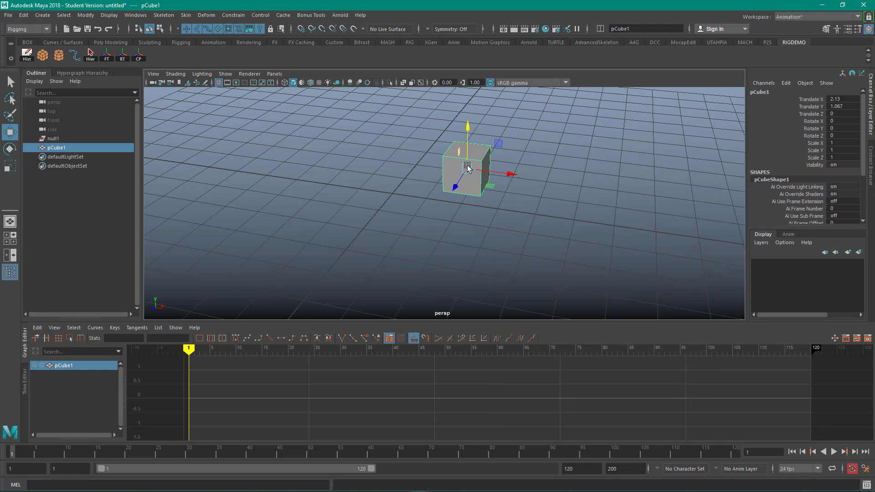
left_click_drag(494, 176, 477, 156)
left_click_drag(469, 229, 492, 221, "alt")
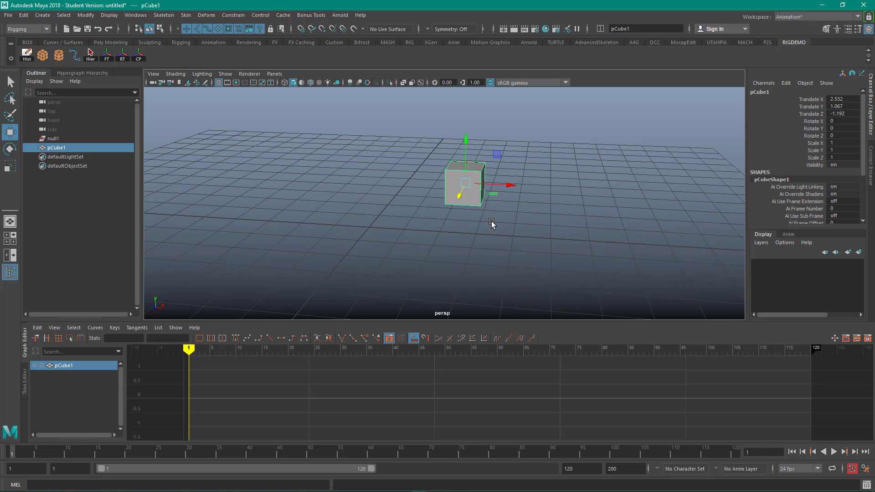
left_click(124, 58)
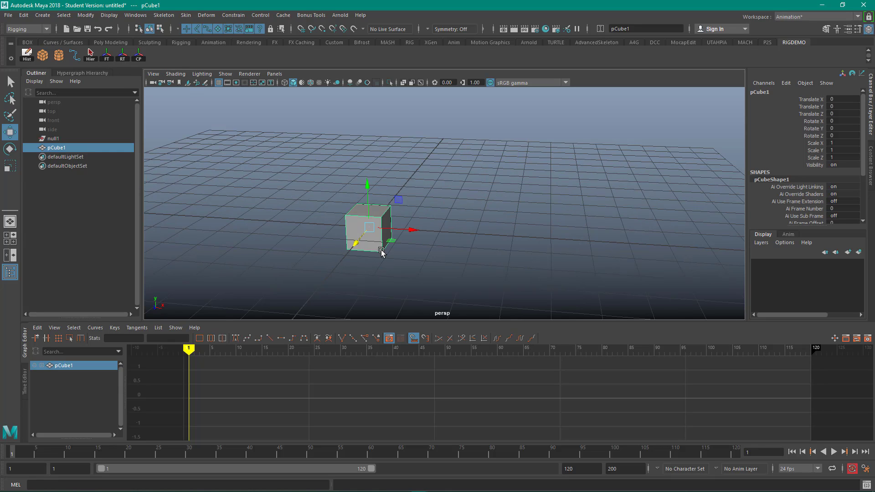
Move the cube to about X 1.98, Y 1.885, Z 0.19 and freeze its transformations there
left_click_drag(368, 202, 361, 153)
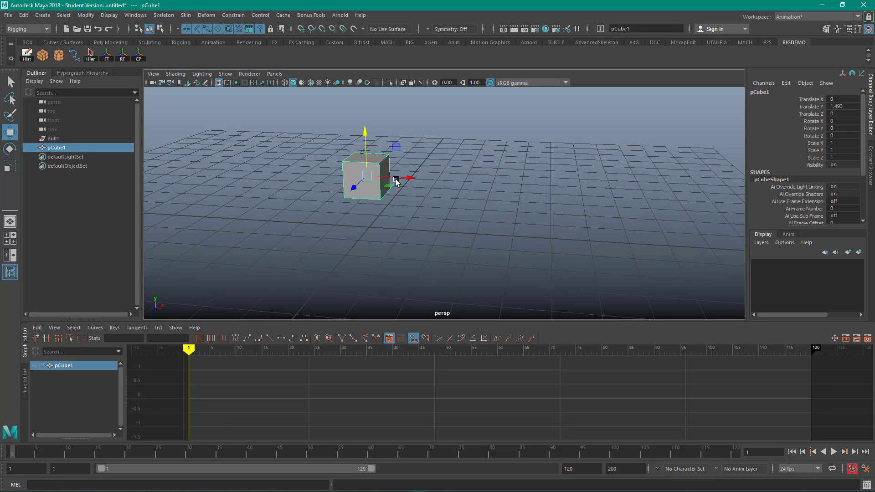
left_click_drag(404, 180, 477, 182)
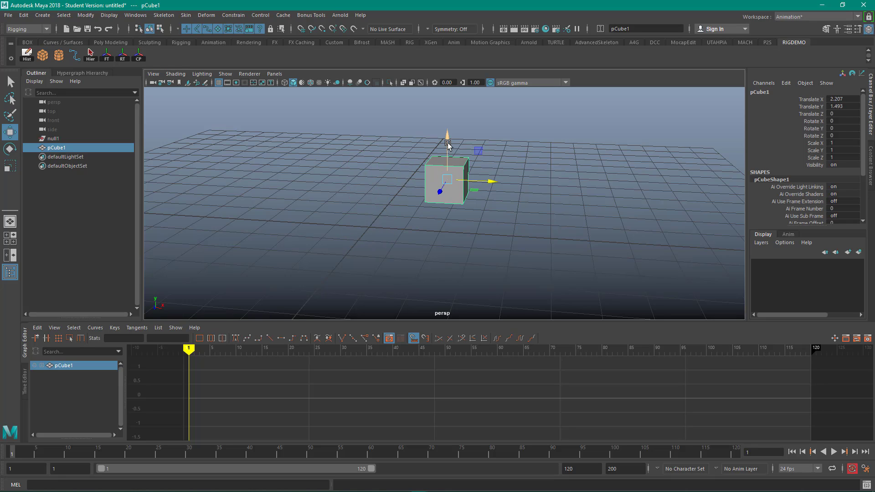
left_click_drag(447, 140, 439, 177)
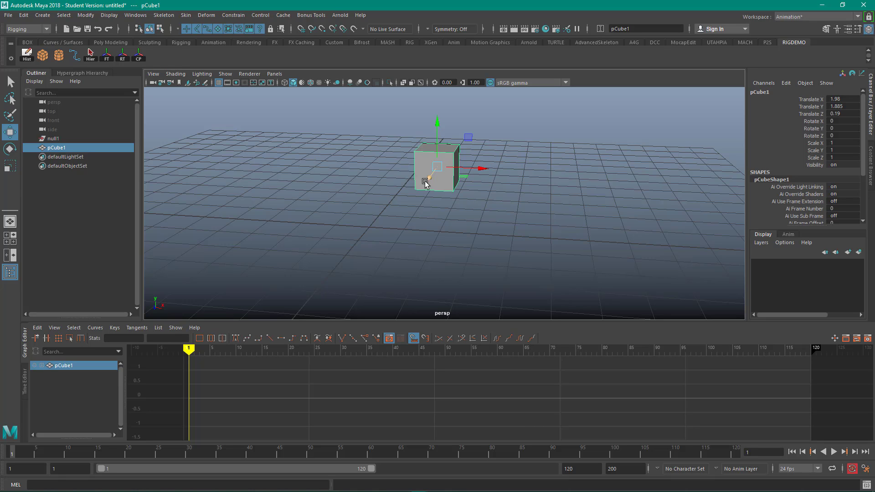
left_click(108, 55)
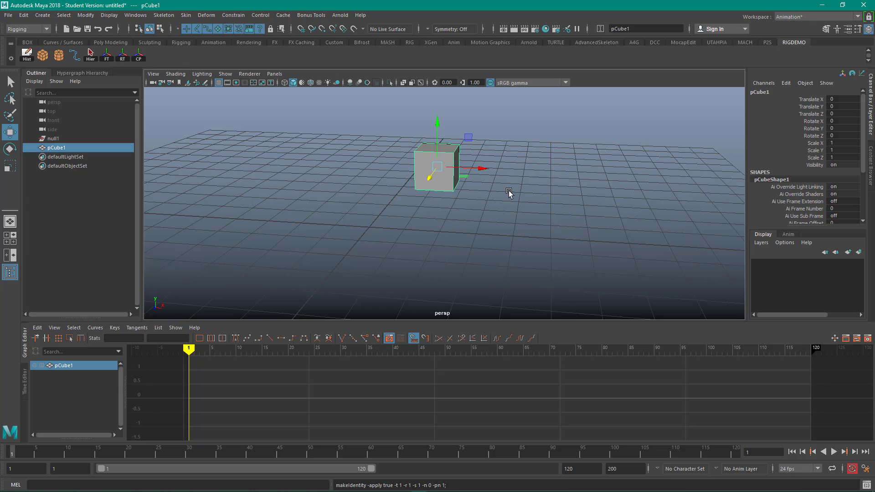
Move the cube to about X -3.228 and Z 2.164 and freeze its transformations at this position
mouse_move(508, 192)
left_mouse_down("alt")
mouse_move(494, 180)
mouse_move(506, 179)
mouse_move(488, 180)
mouse_move(500, 180)
mouse_move(488, 181)
mouse_move(489, 197)
mouse_move(484, 186)
mouse_move(524, 187)
mouse_move(461, 189)
mouse_move(521, 186)
mouse_move(519, 194)
left_mouse_up("alt")
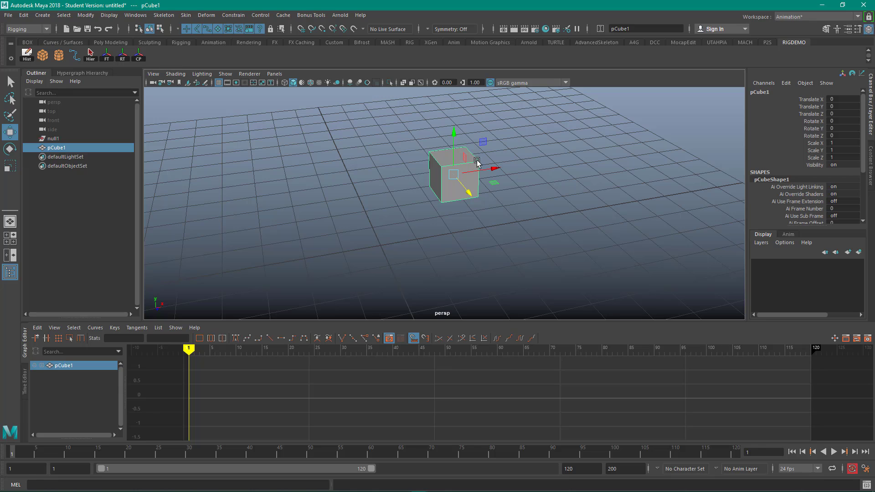
left_click_drag(485, 172, 288, 202)
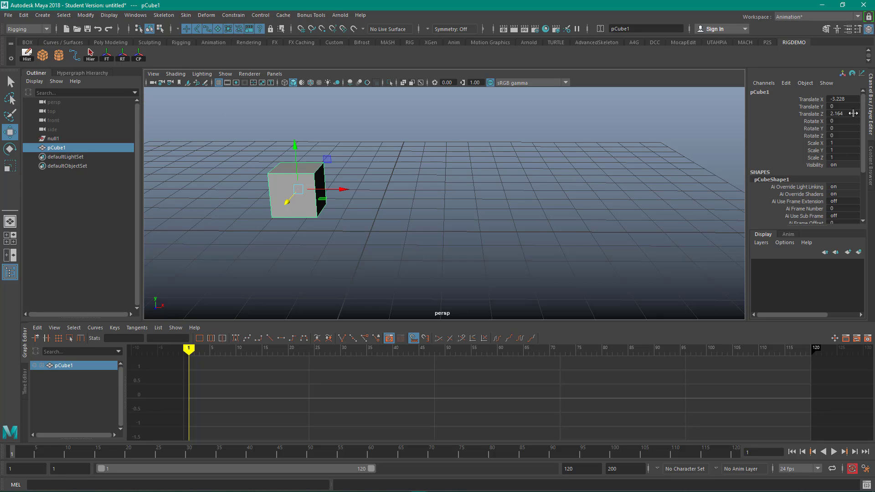
left_click(107, 56)
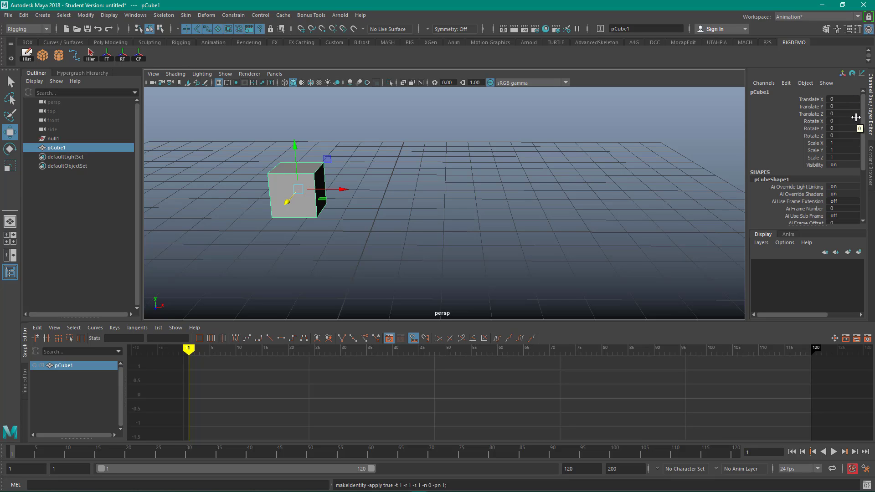
Reset the frozen cube's transformations to send its pivot to the origin, and undo a trial rotation about that pivot
left_click(122, 56)
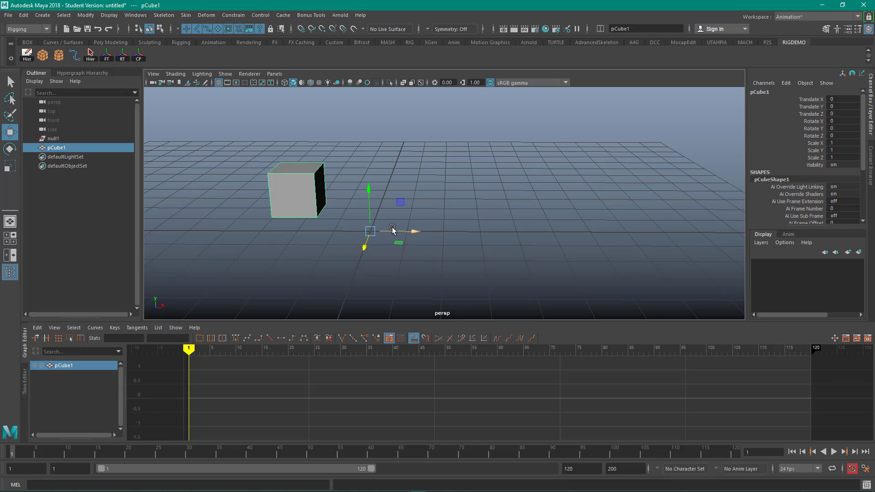
key("e")
mouse_move(401, 207)
left_mouse_down()
mouse_move(337, 204)
mouse_move(440, 241)
mouse_move(401, 210)
mouse_move(435, 231)
mouse_move(336, 209)
mouse_move(447, 236)
mouse_move(374, 201)
mouse_move(414, 212)
left_mouse_up()
key("ctrl+z")
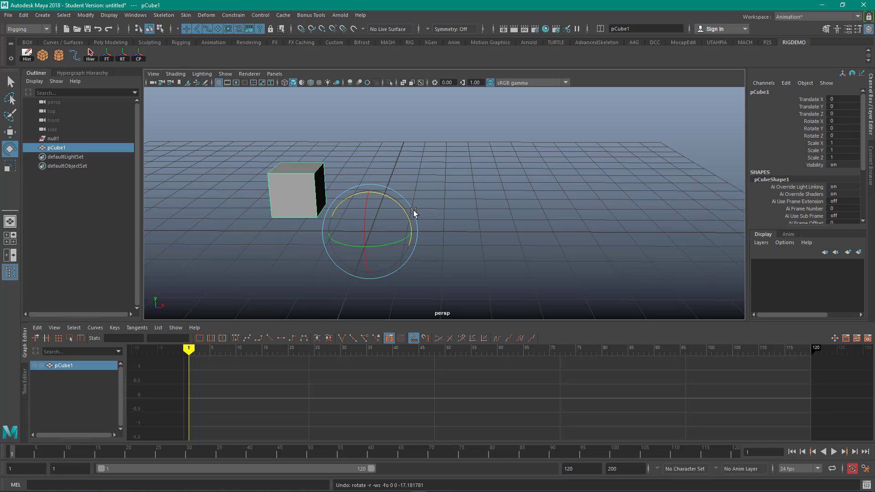
left_click(404, 168)
left_click(318, 211)
key("w")
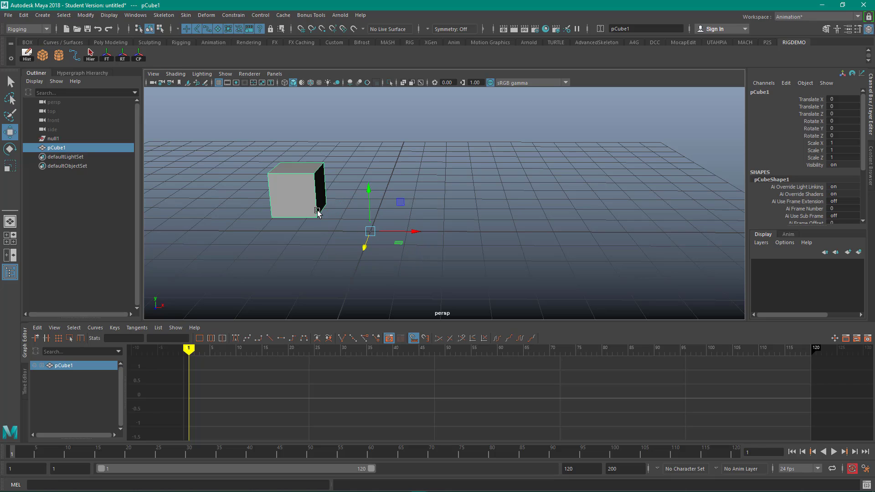
Scale the cube to about 0.987, rotate it about -15.3, 17.8 and -18.9 degrees, and move it to about 2.018, 0.808, -0.279
key("r")
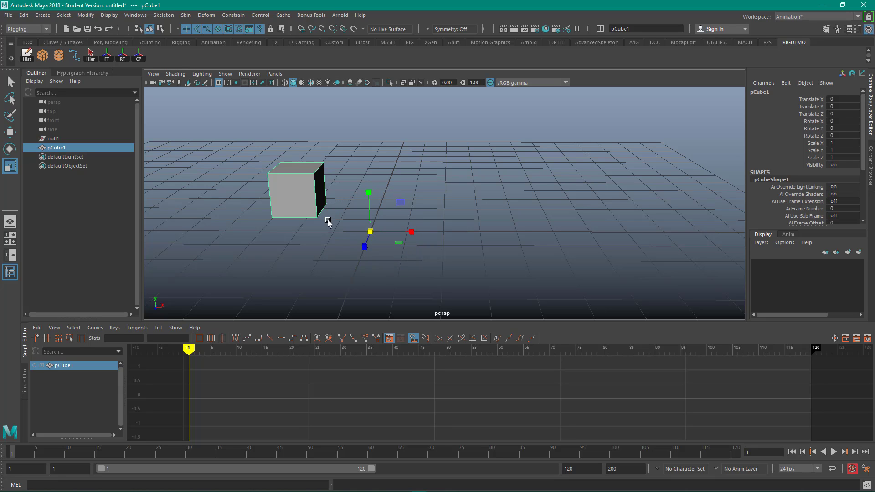
left_click_drag(370, 232, 504, 225)
key("e")
key("w")
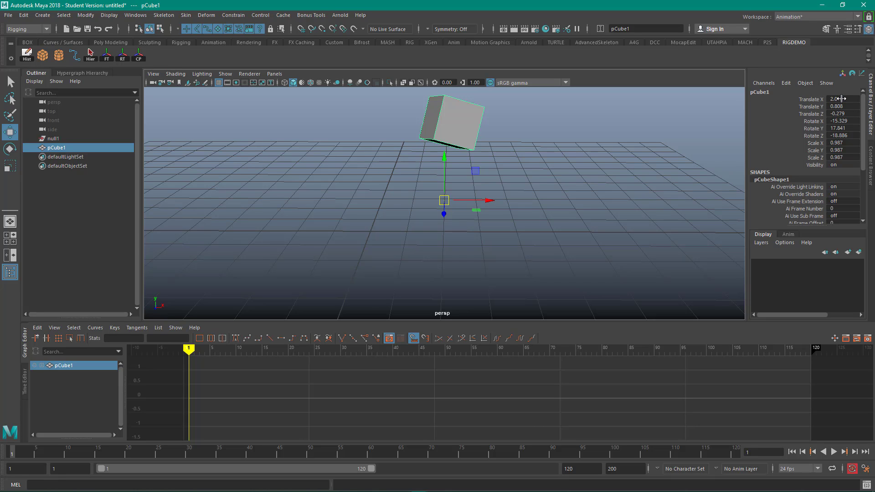
Set the cube's Translate X, Y, Z and Rotate X, Y, Z channels to 0 all at once
left_click(843, 97)
double_click(834, 136)
double_click(851, 98)
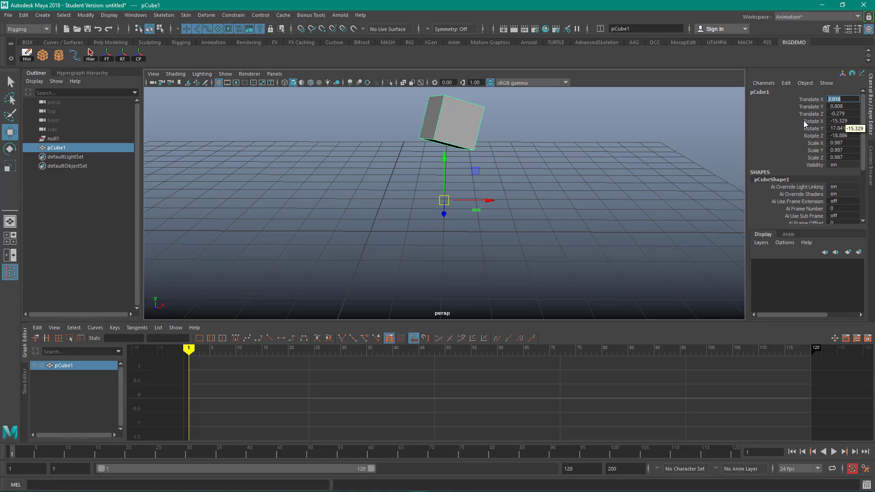
double_click(843, 121)
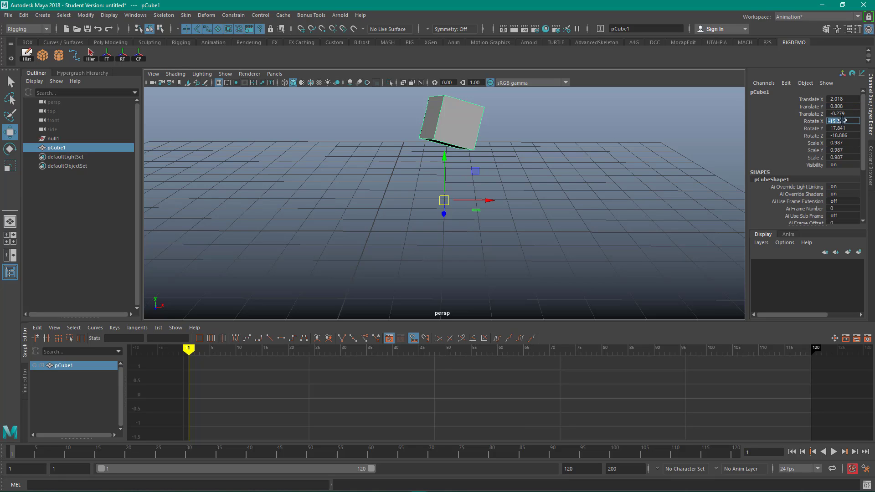
left_click(843, 98)
left_click_drag(843, 97, 845, 136)
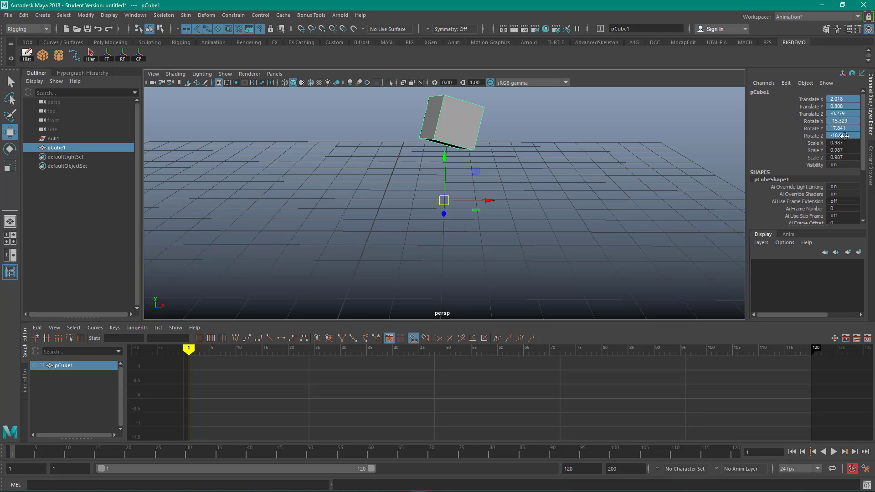
left_click_drag(845, 136, 845, 136)
type("0")
key("Return")
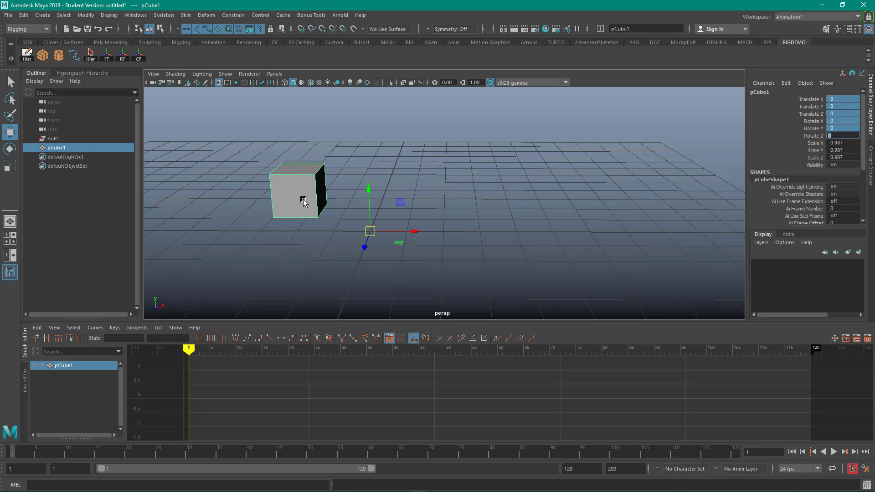
Scale the cube up uniformly to about 1.411, then set its Scale X, Y and Z together to 1
left_click(391, 211)
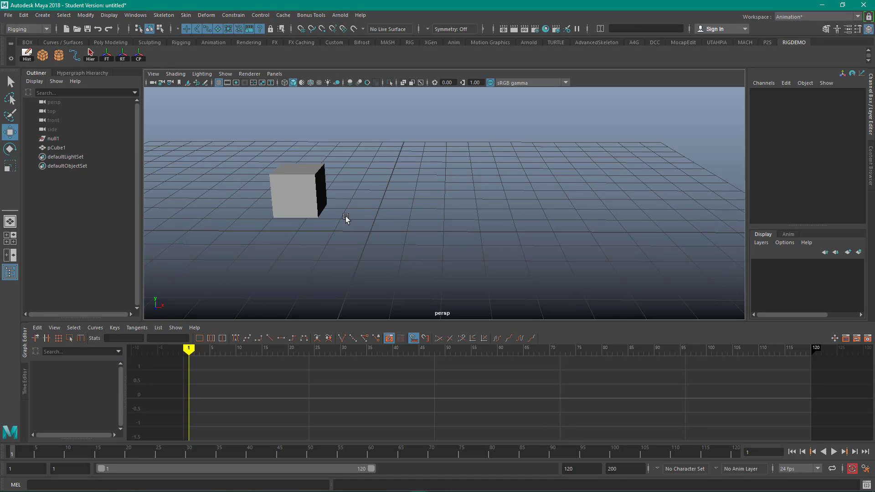
left_click(296, 169)
key("r")
left_click_drag(381, 232, 431, 213)
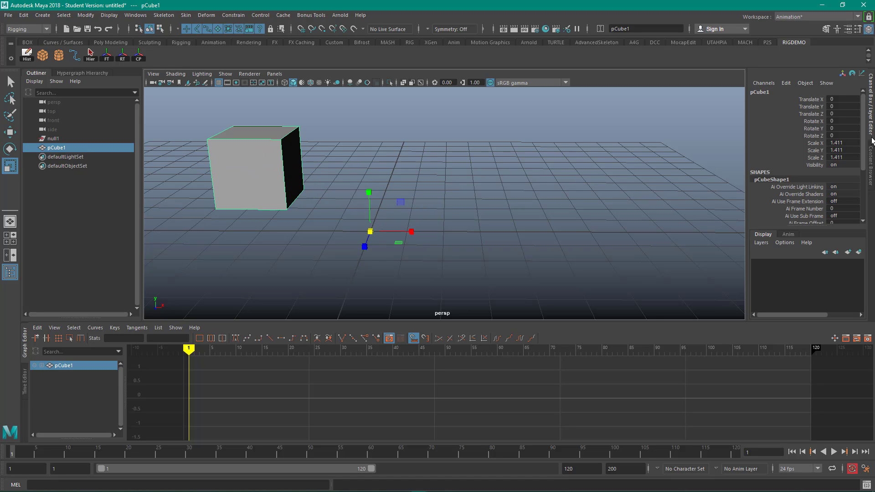
left_click_drag(851, 141, 853, 157)
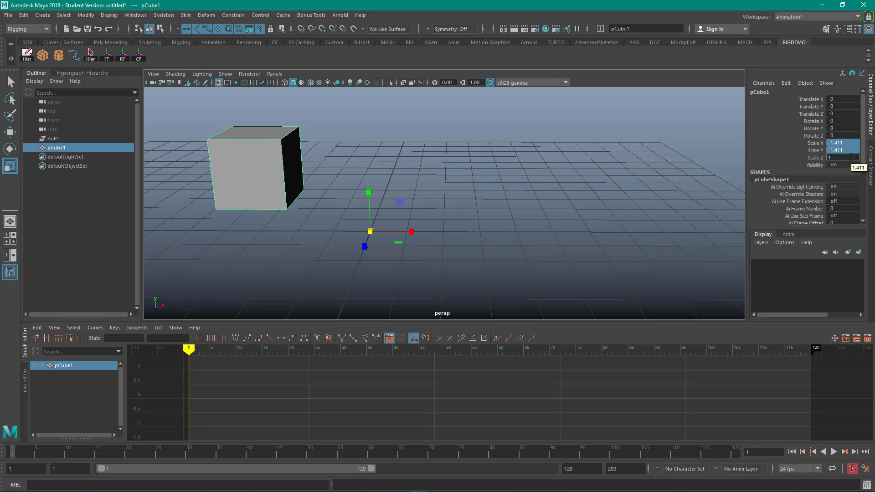
key("Return")
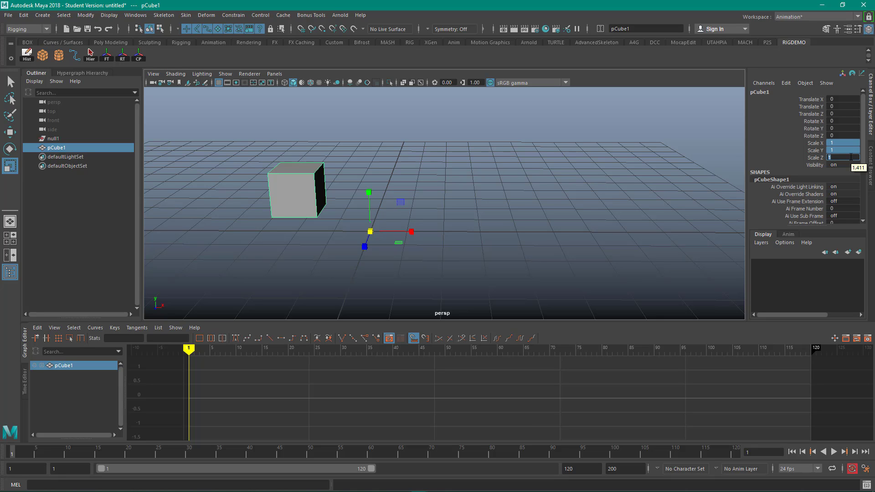
Reselect the cube for moving and center its pivot on the geometry
left_click(471, 132)
left_click(294, 191)
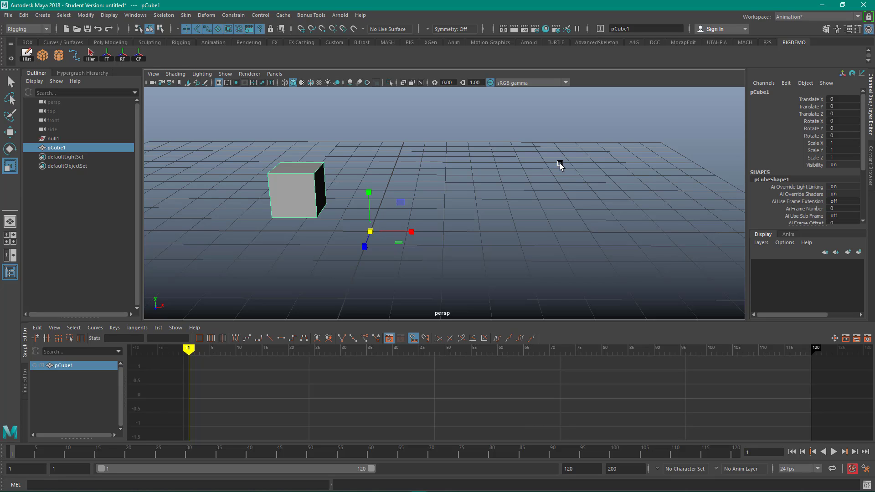
key("w")
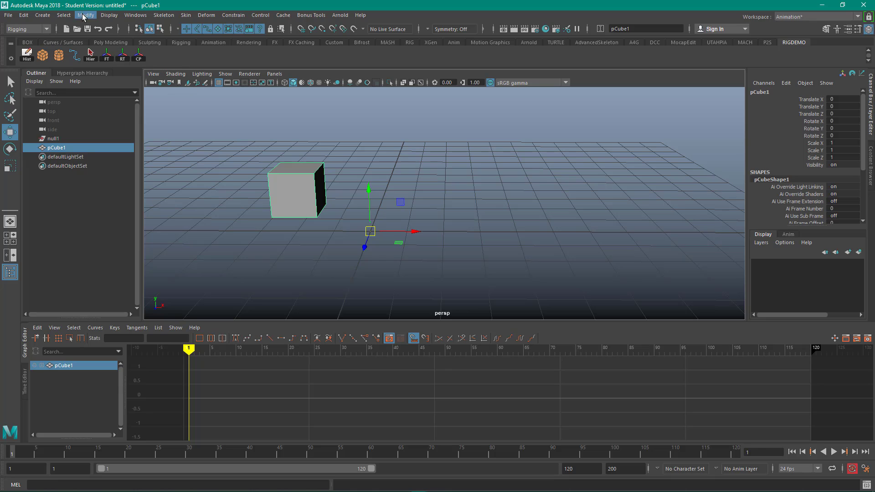
left_click(285, 141)
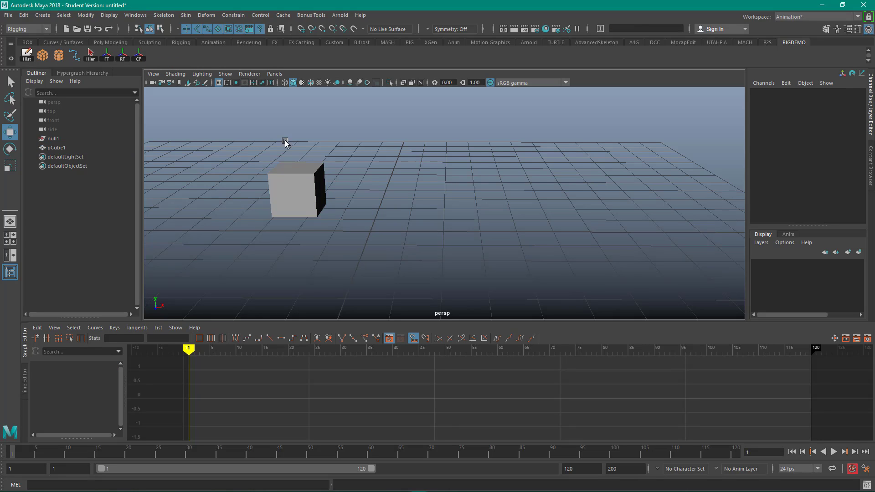
left_click(322, 212)
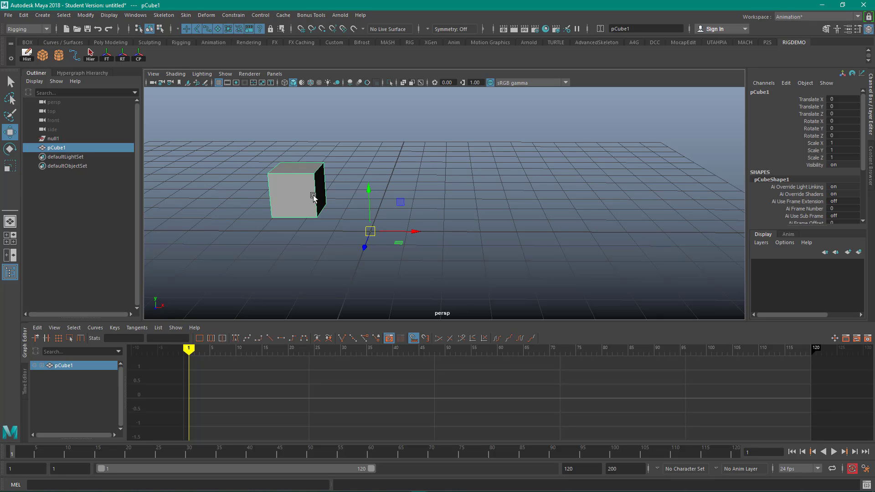
left_click(371, 232)
left_click(139, 55)
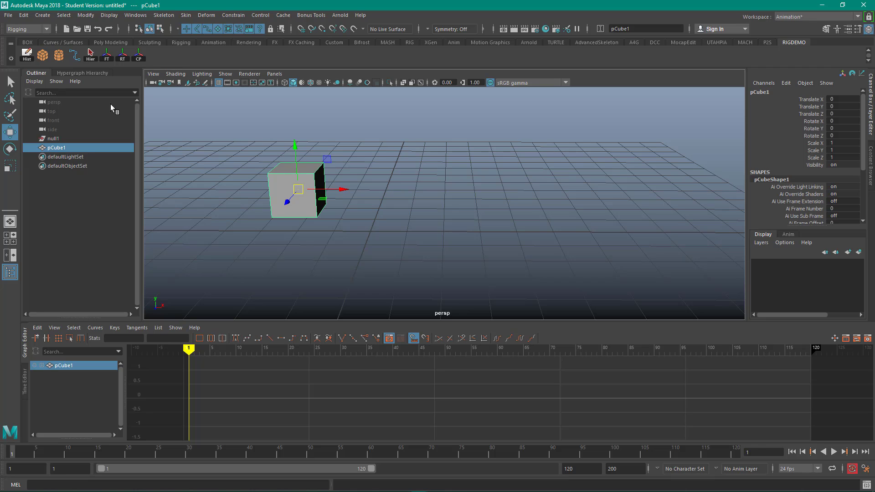
Reset the cube's transformations to return its pivot to the origin, and center the pivot again, repeating the centering after an undo
left_click(122, 57)
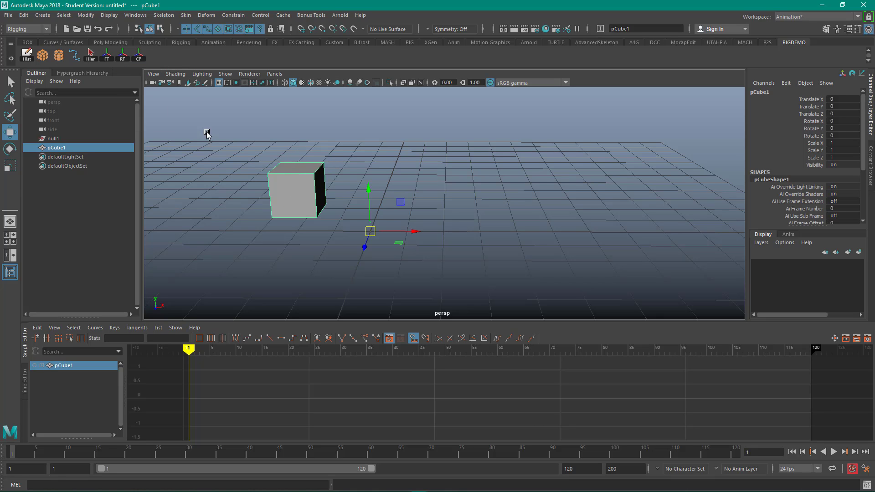
left_click(138, 56)
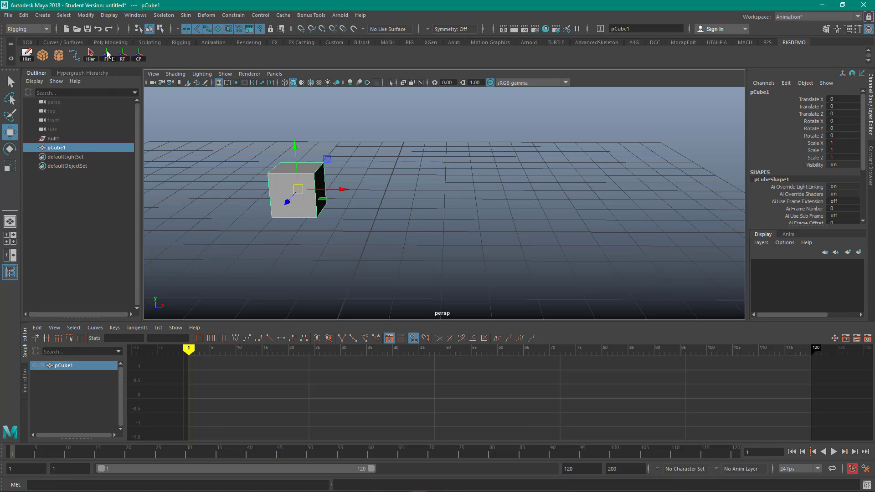
key("ctrl+z")
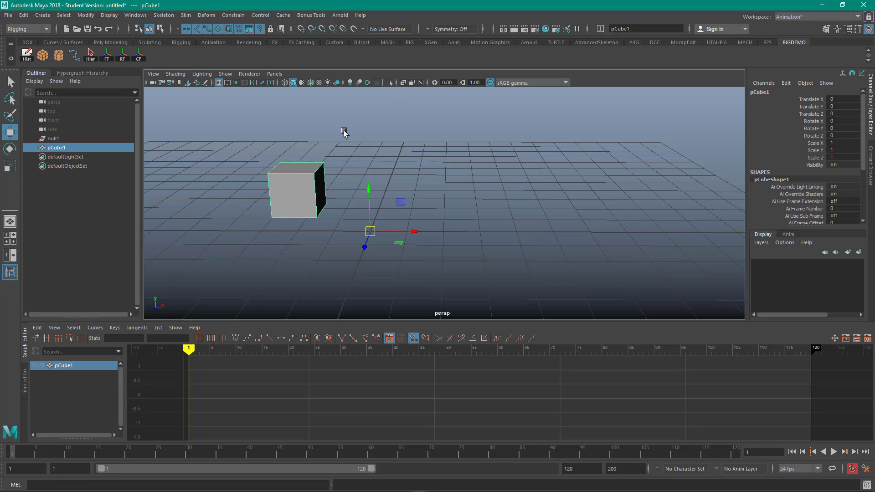
left_click(139, 56)
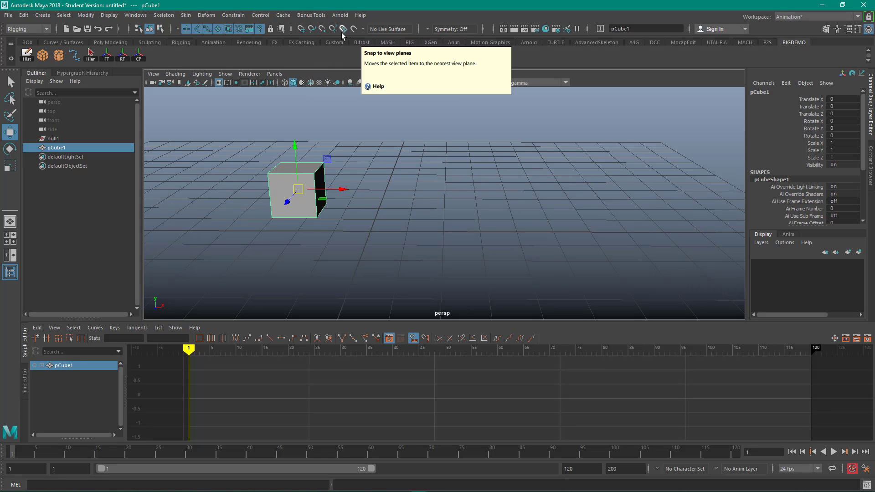
Collapse the group of snapping options and expand it again
left_click(291, 30)
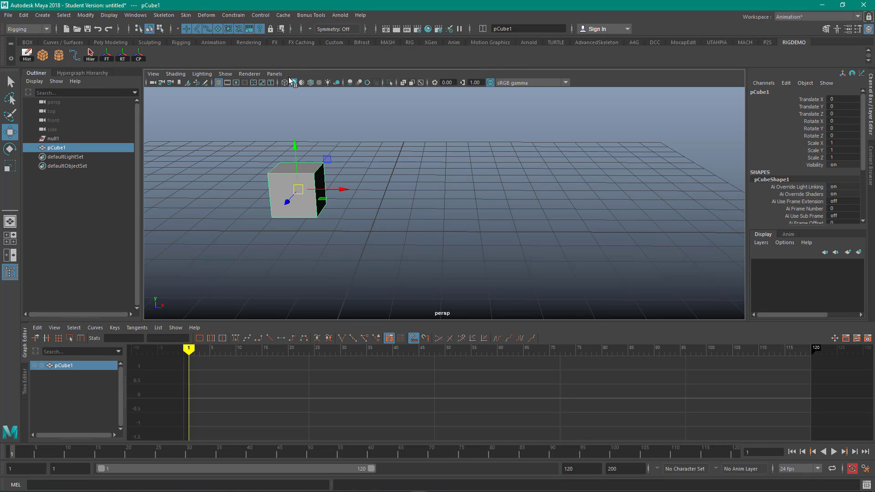
left_click(291, 29)
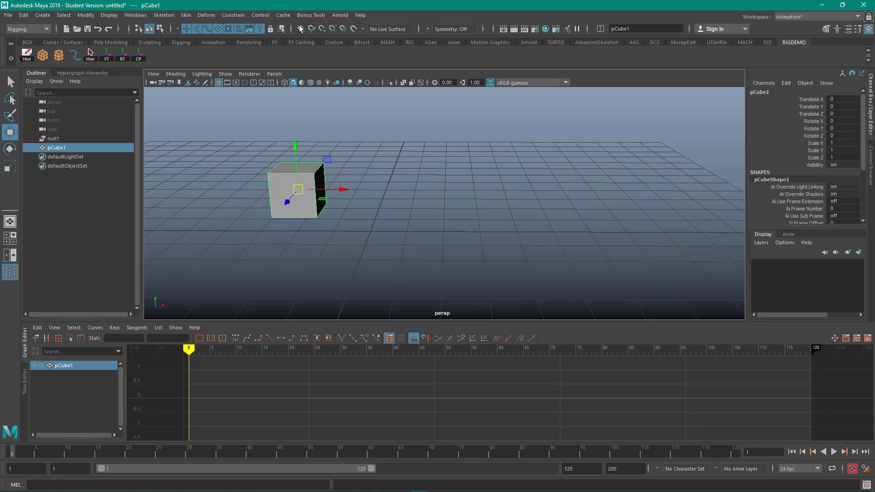
Toggle grid snapping and curve snapping on and back off
left_click(302, 29)
left_click(312, 30)
left_click(313, 30)
left_click(302, 29)
Move the cube with grid snapping to the grid's centre, at Translate 1.248, -1.885, -2.354, and freeze its transformations
key("x")
key("c")
key("v")
key("x")
left_click_drag(299, 191, 367, 232)
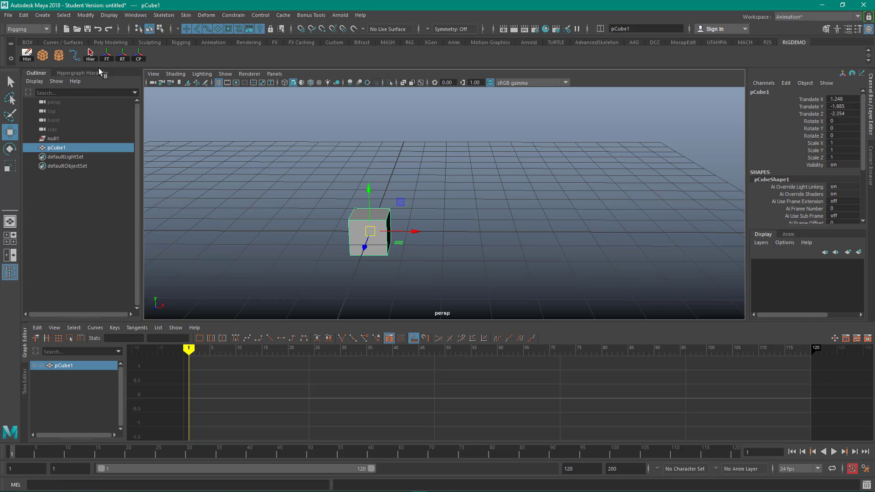
left_click(106, 56)
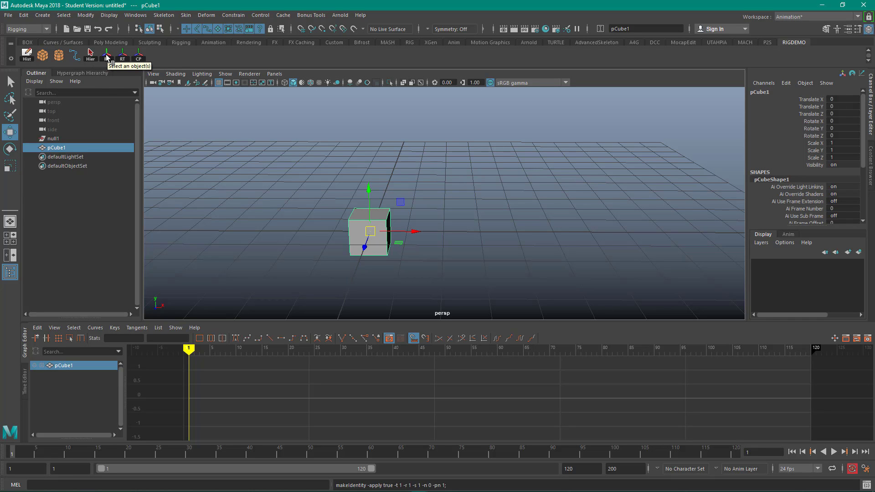
Snap the cube's pivot to its lower front corner vertex in pivot editing mode, and switch to the Rotate tool
left_click_drag(431, 168, 488, 172, "alt")
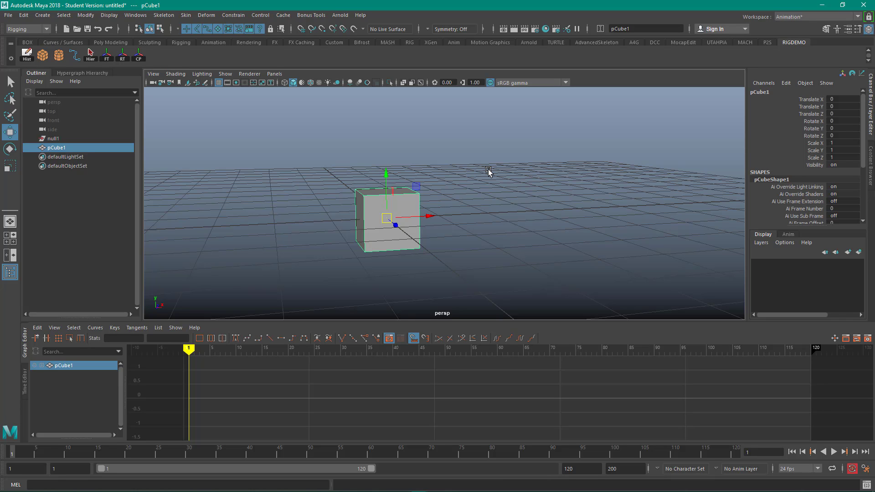
mouse_move(476, 185)
left_mouse_down("alt")
mouse_move(457, 190)
mouse_move(466, 188)
left_mouse_up("alt")
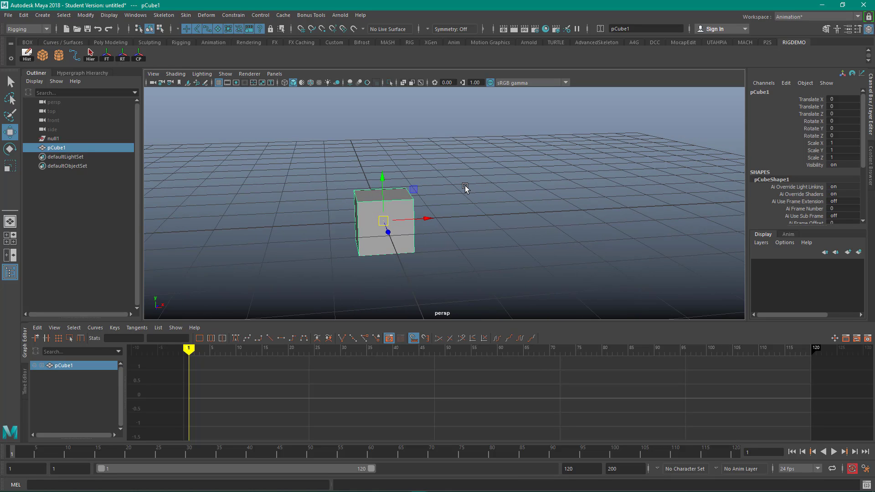
key("d")
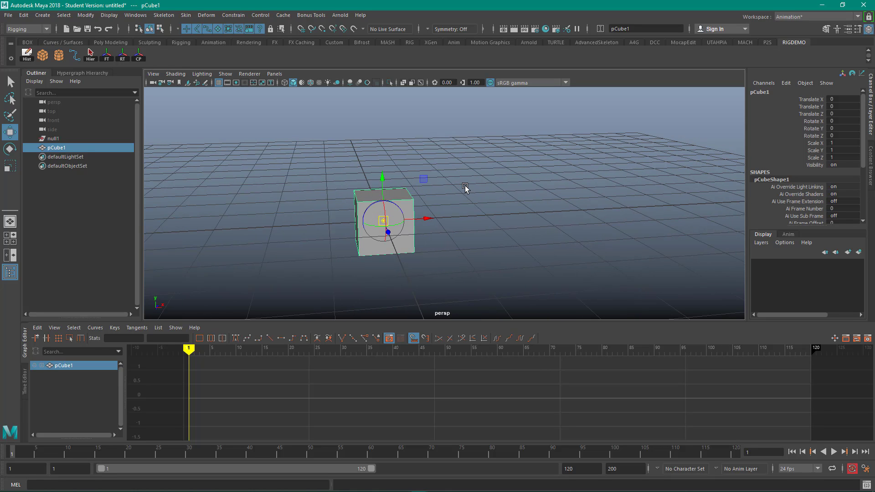
left_click(368, 197)
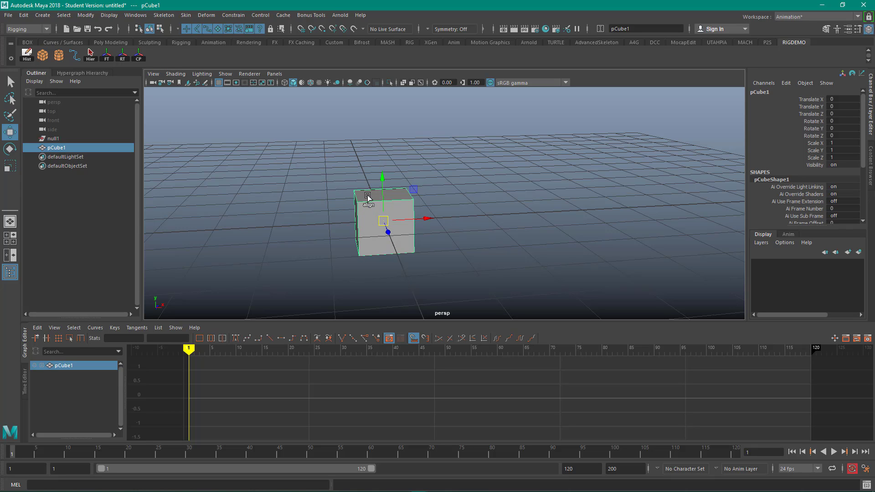
left_click(368, 196)
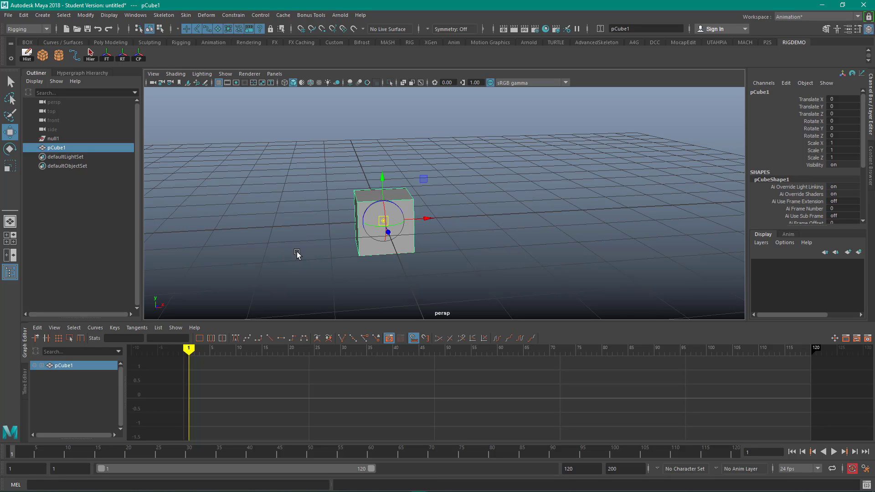
left_click_drag(297, 254, 309, 252, "alt")
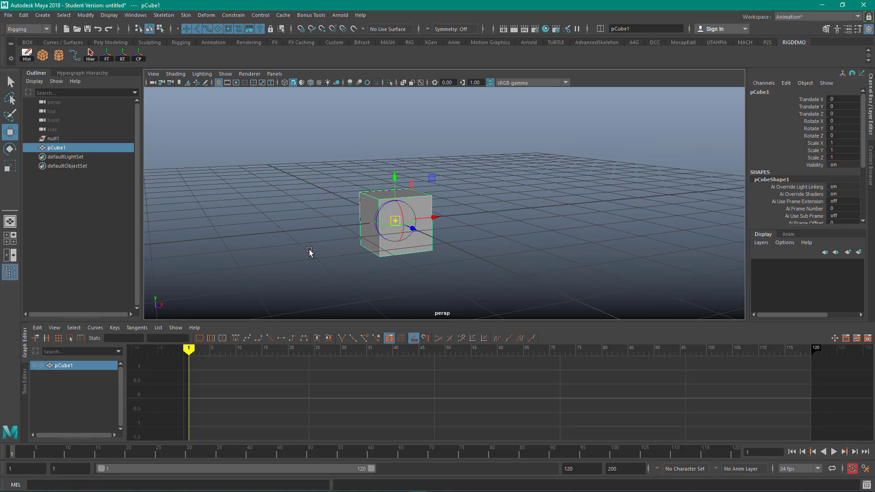
key("v")
left_click_drag(395, 222, 377, 256)
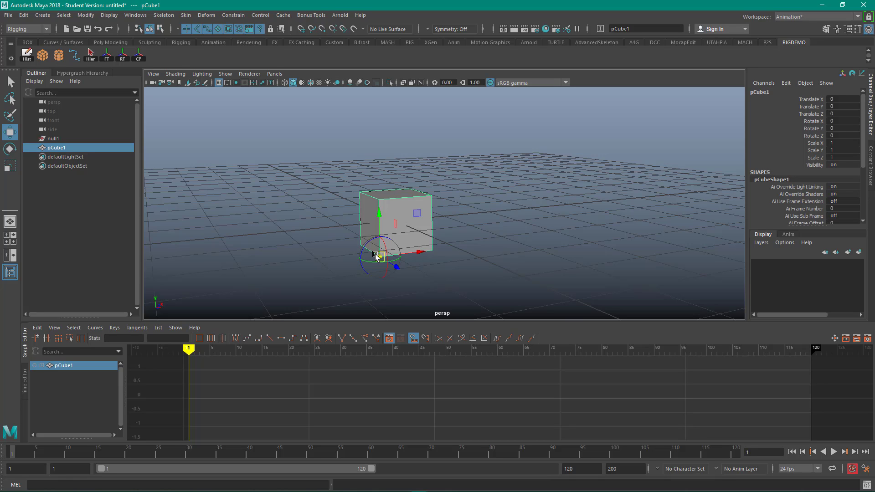
key("d")
key("e")
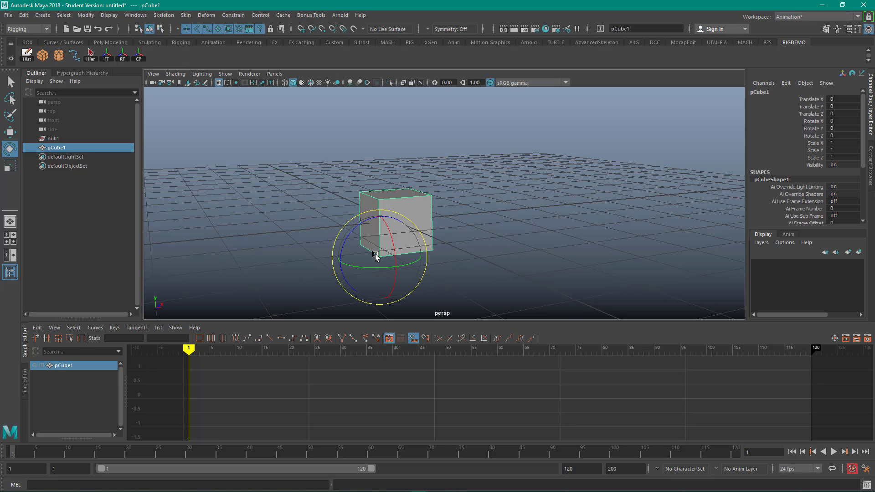